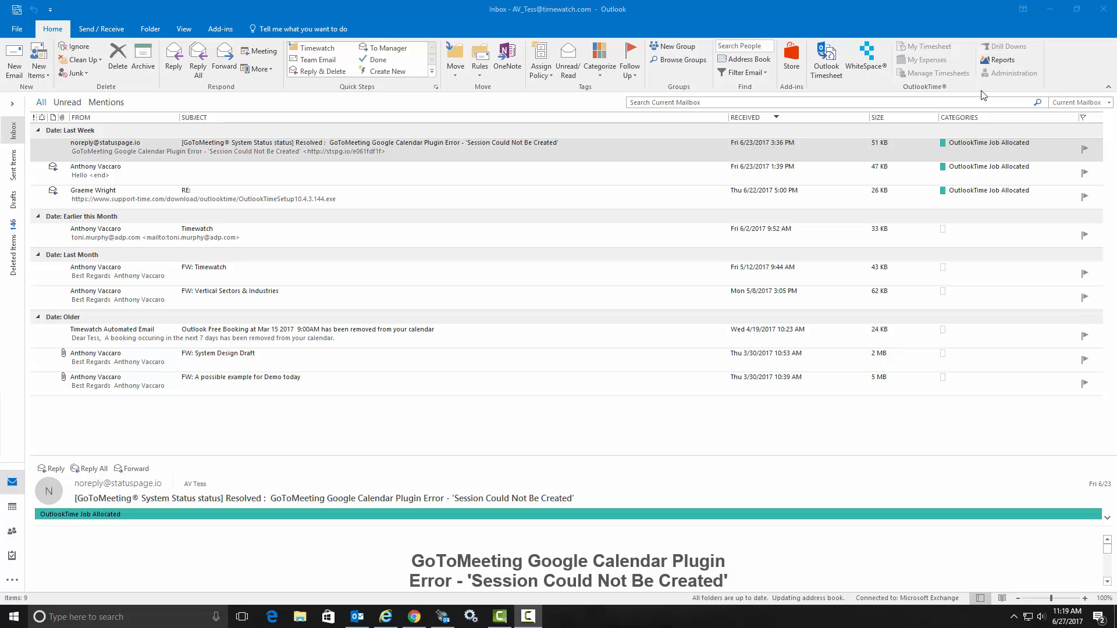
Open the Outlook timesheet pane in its expanded view and review the appointment and email entries.
click(827, 68)
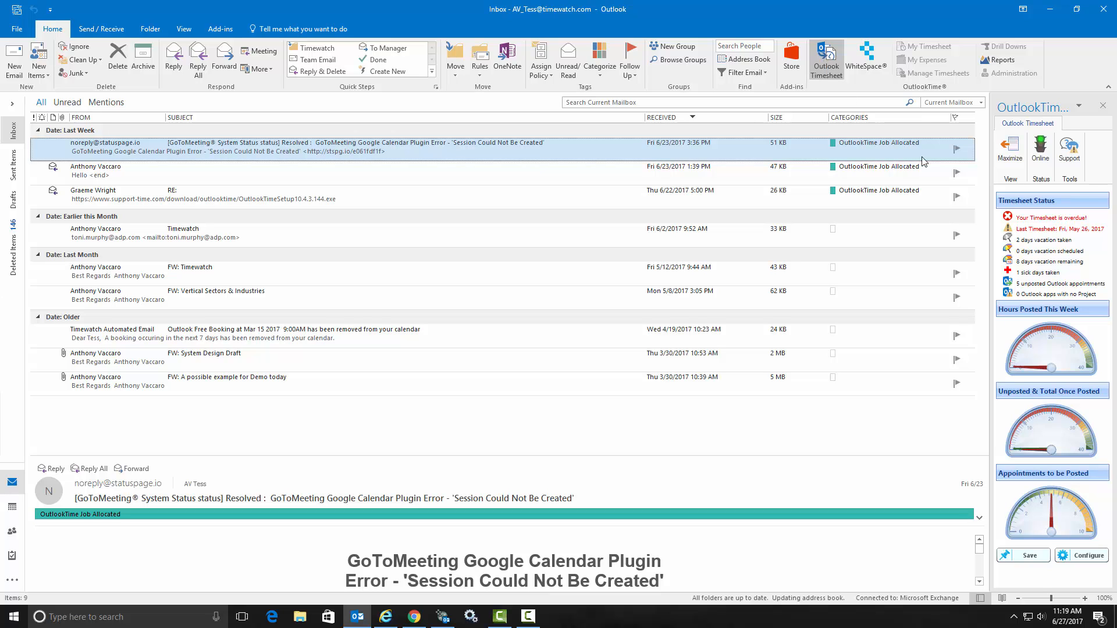
click(1013, 165)
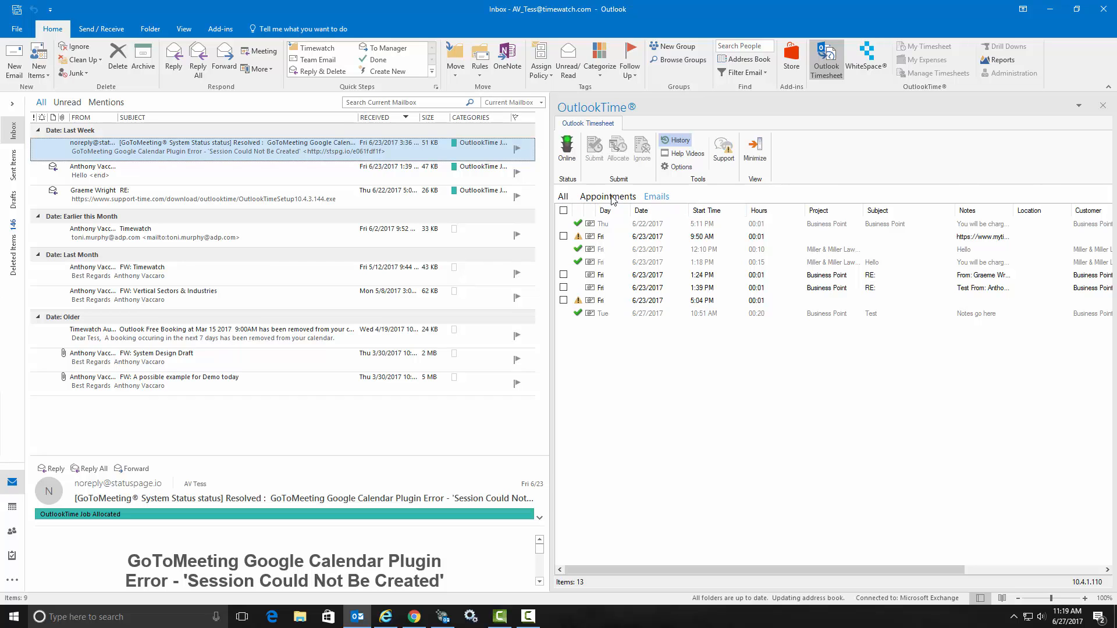
click(610, 198)
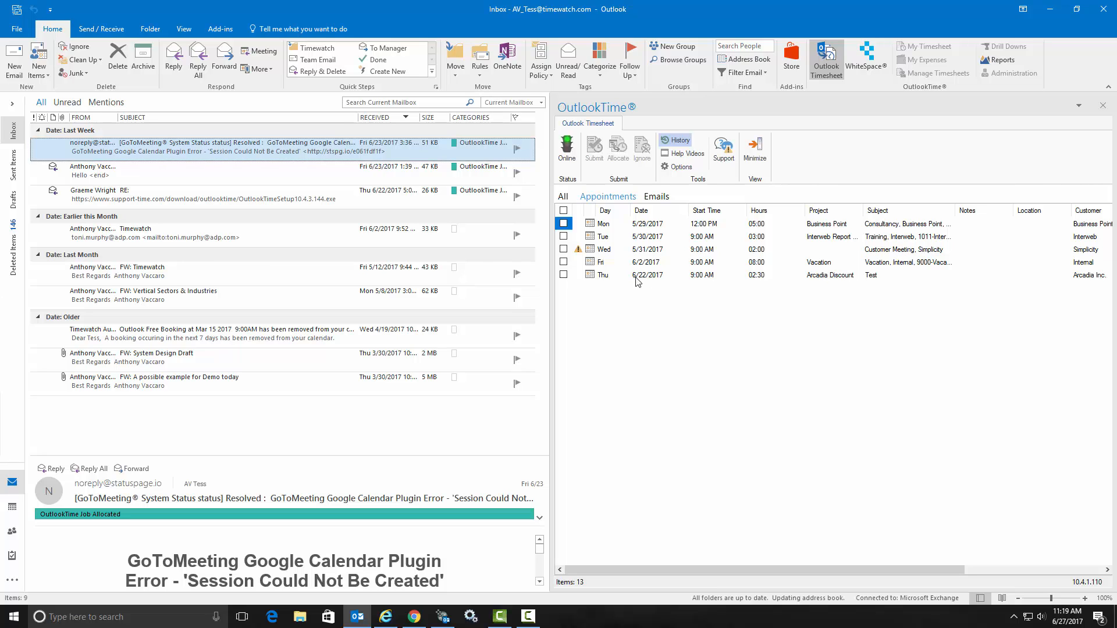
click(664, 199)
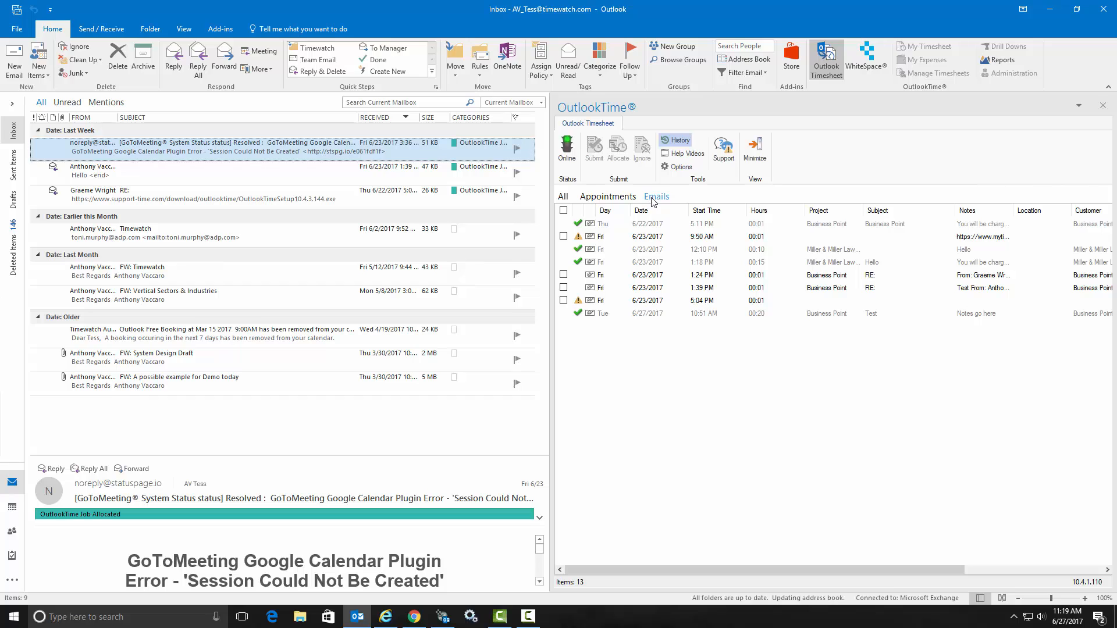
mouse_move(580, 227)
Review the OutlookTime submission preferences without changing them, and return the timesheet pane to its compact view.
click(680, 168)
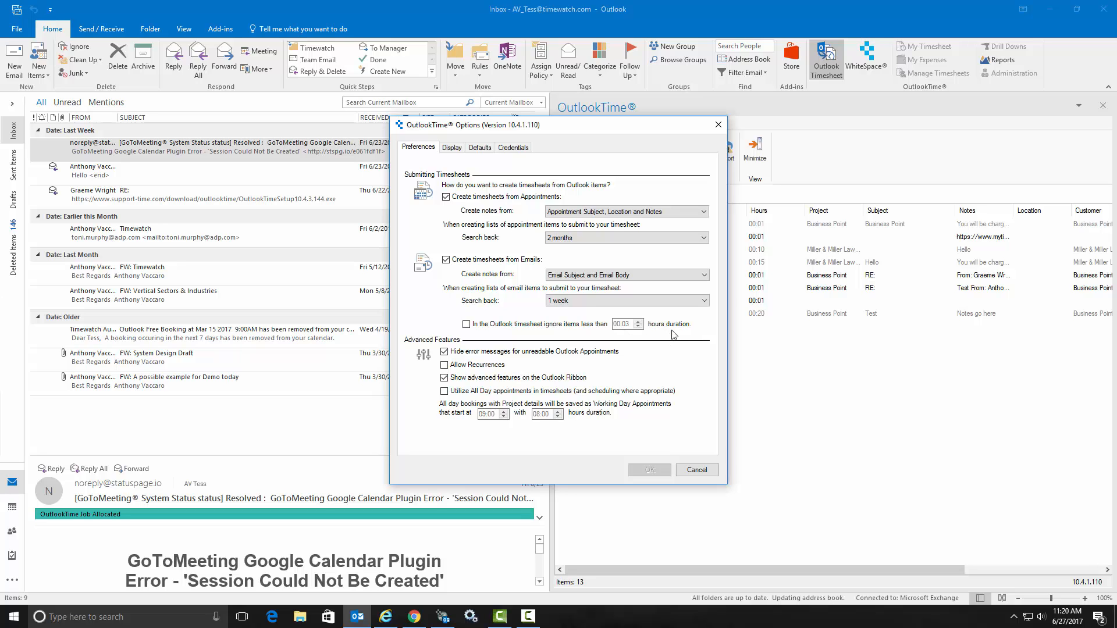
click(701, 471)
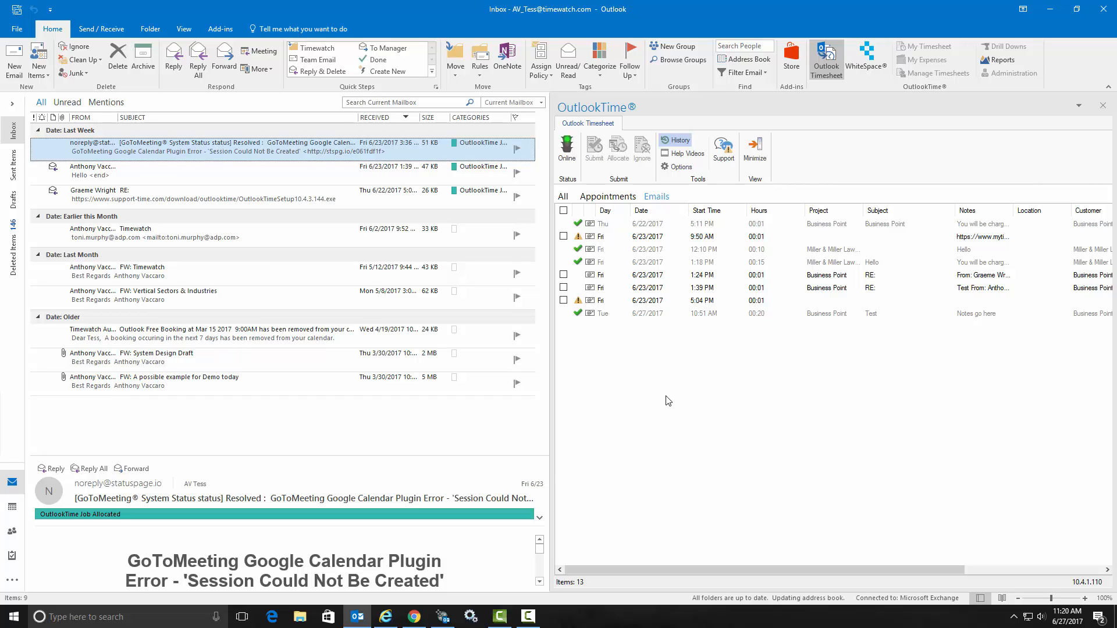
click(755, 158)
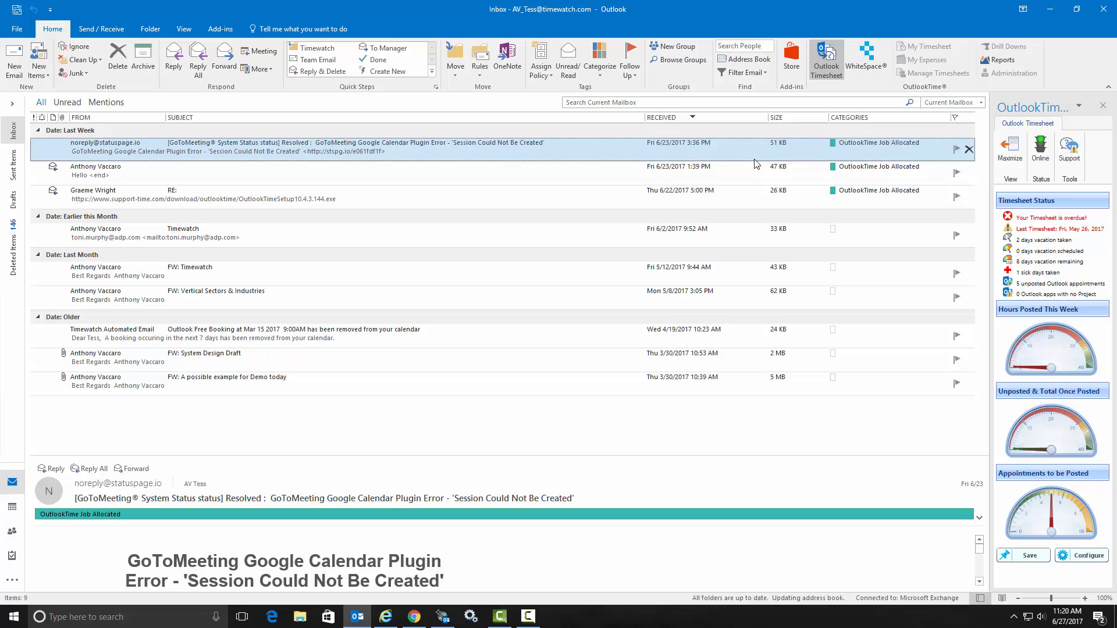
Compose a new email to the contact's work address with the body text "Notes", hiding the project browser while writing.
click(14, 69)
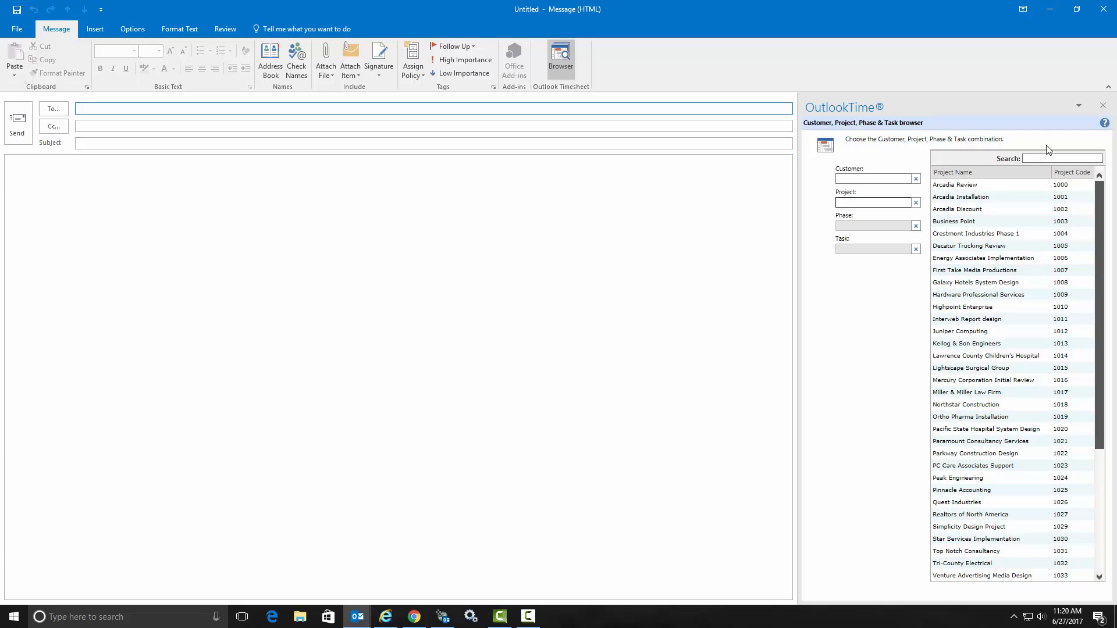
click(560, 55)
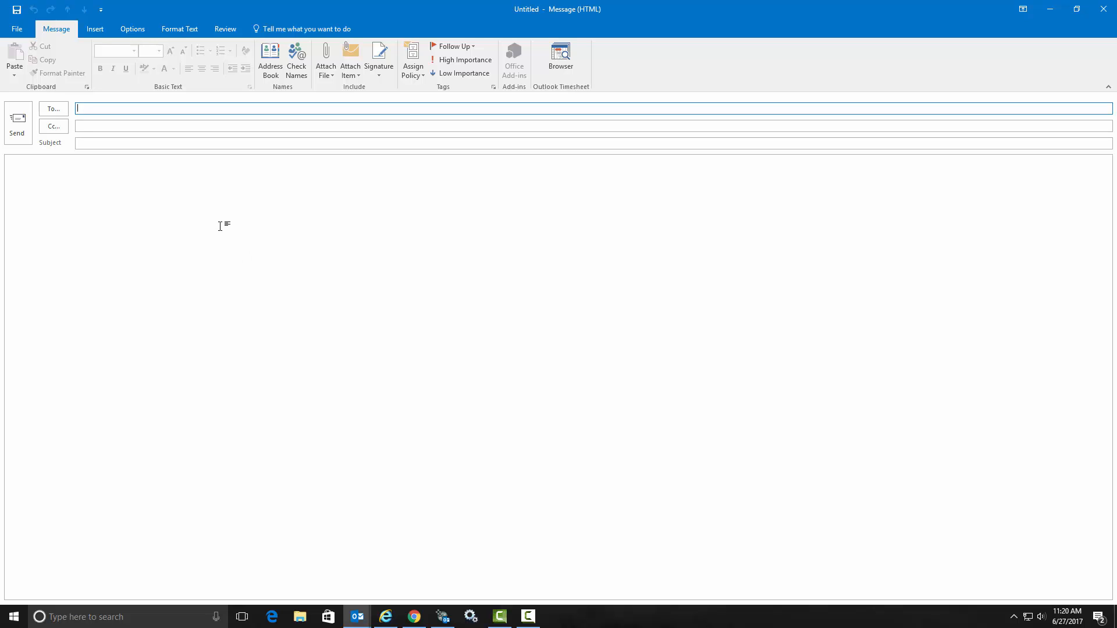
text(Ant)
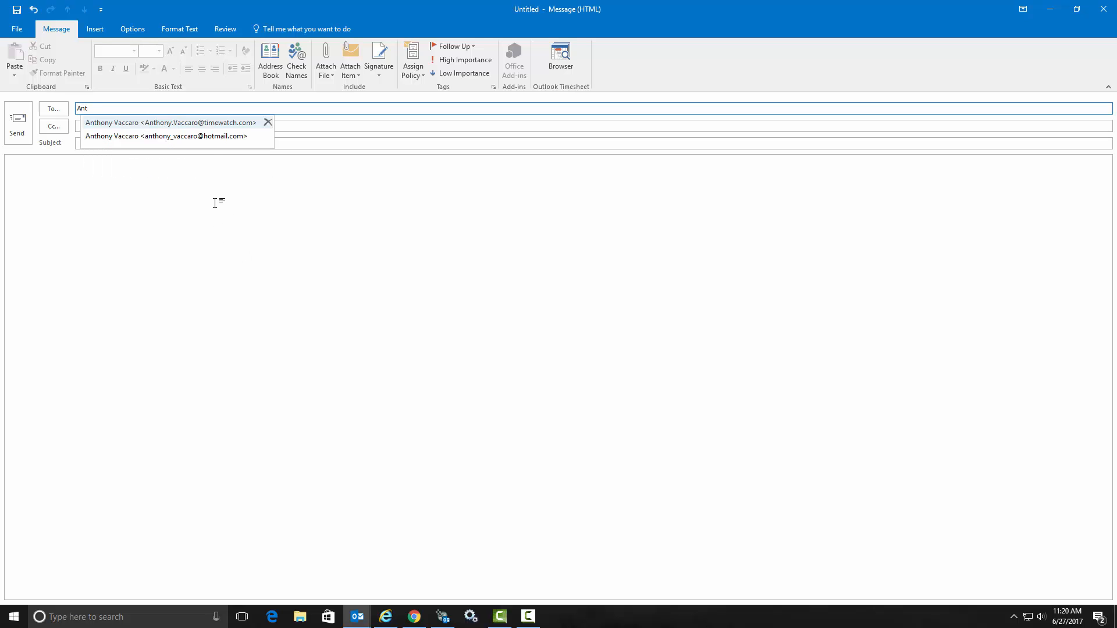
click(195, 123)
key(Tab)
click(86, 178)
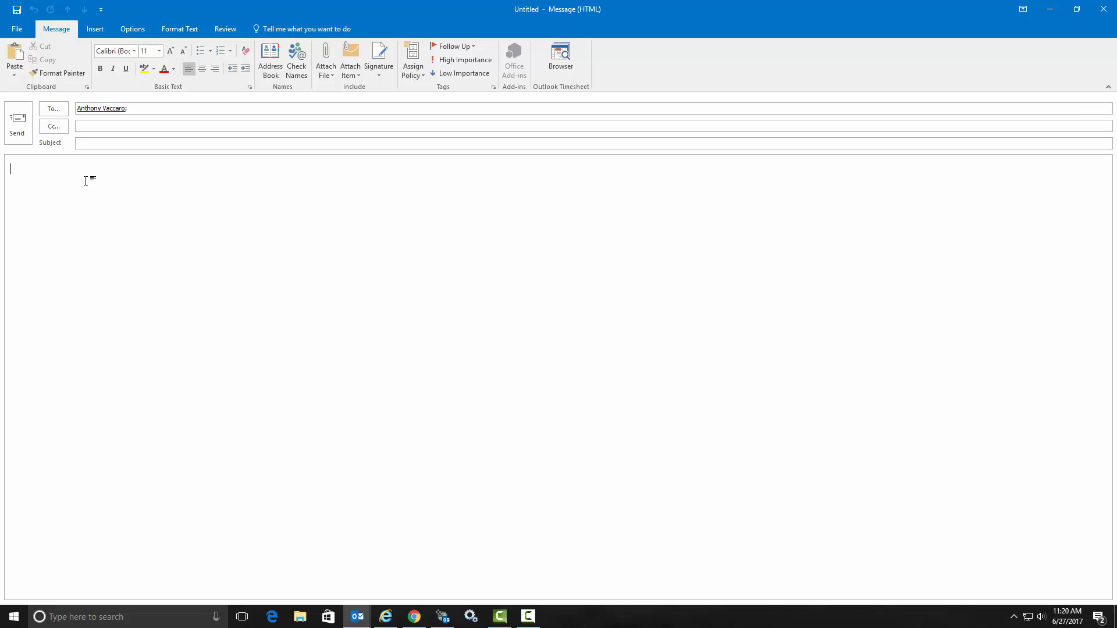
text(Notes)
Allocate the email to customer Juniper Computing, project Juniper Computing and phase Meetings in the OutlookTime browser.
click(562, 64)
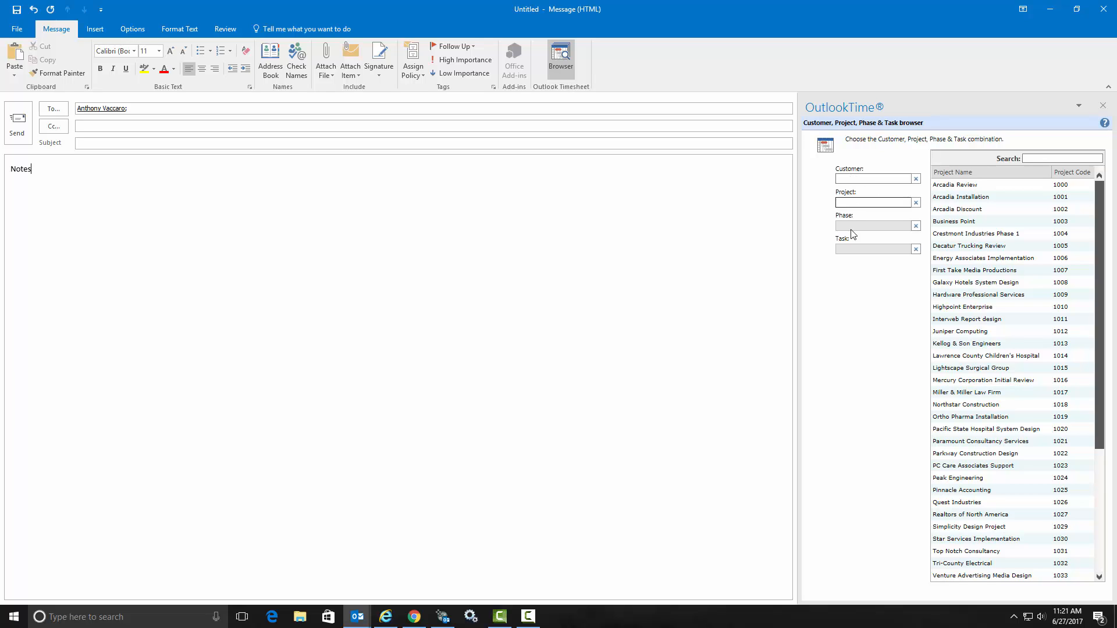
click(869, 179)
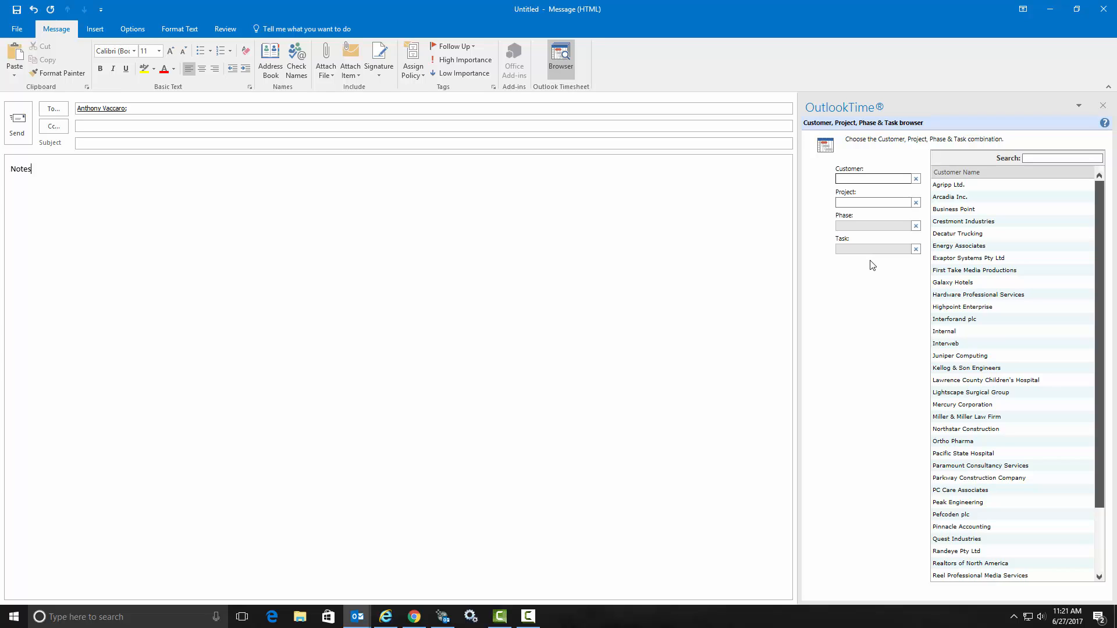
click(958, 356)
click(848, 202)
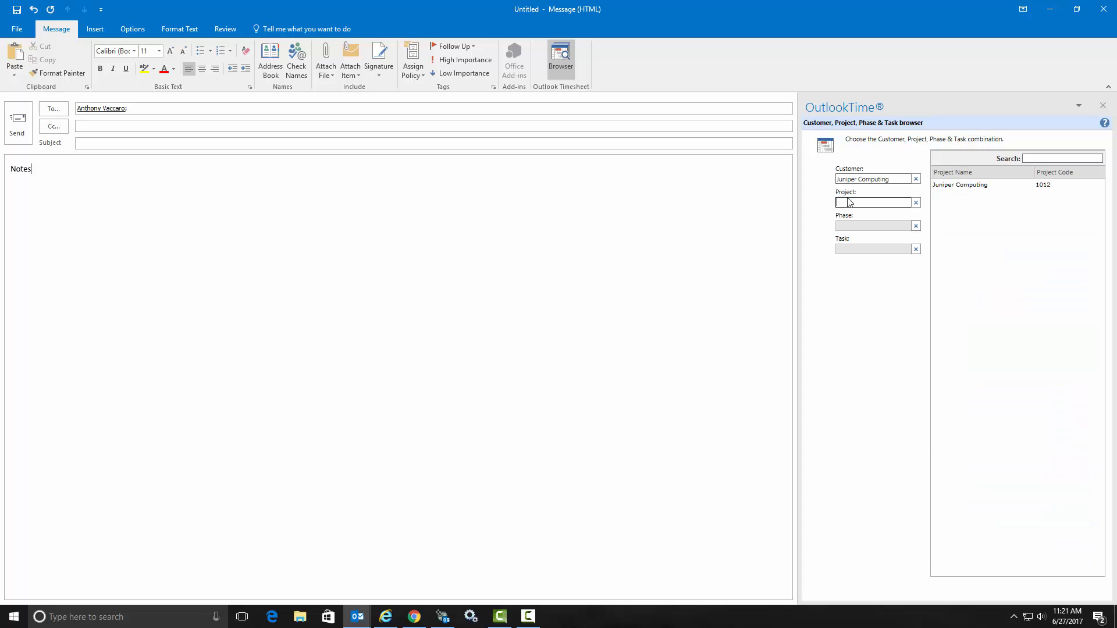
click(959, 189)
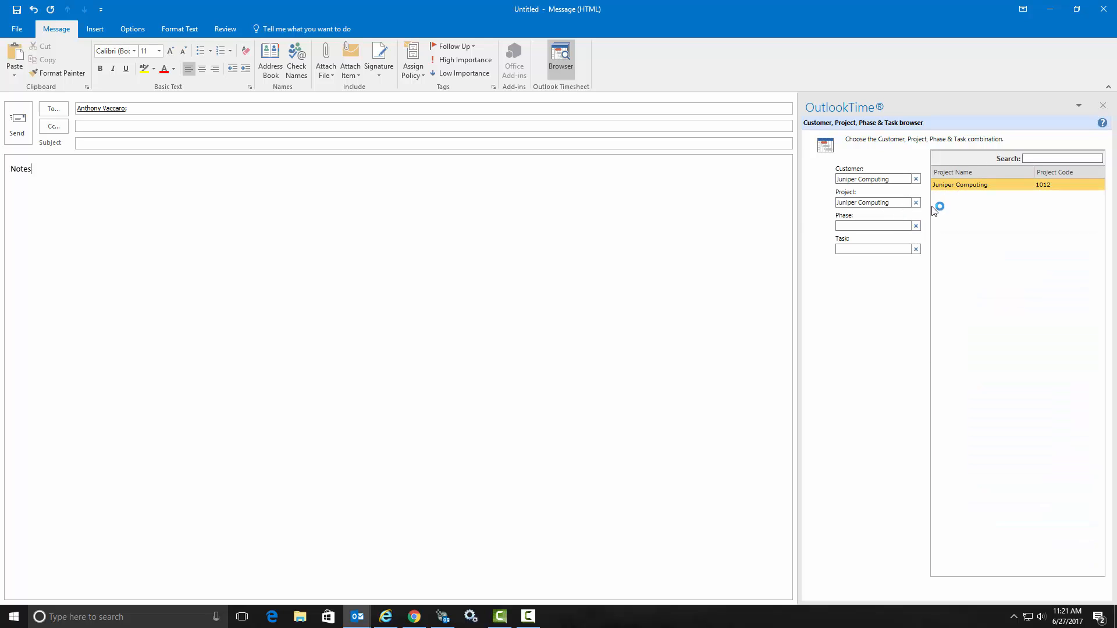
click(864, 228)
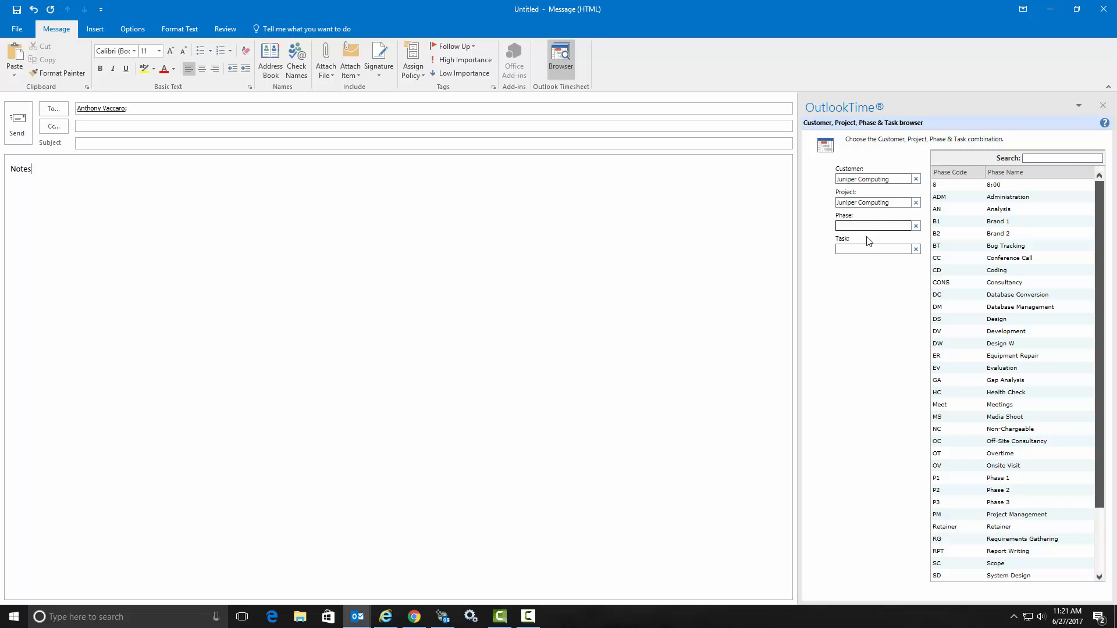
click(988, 405)
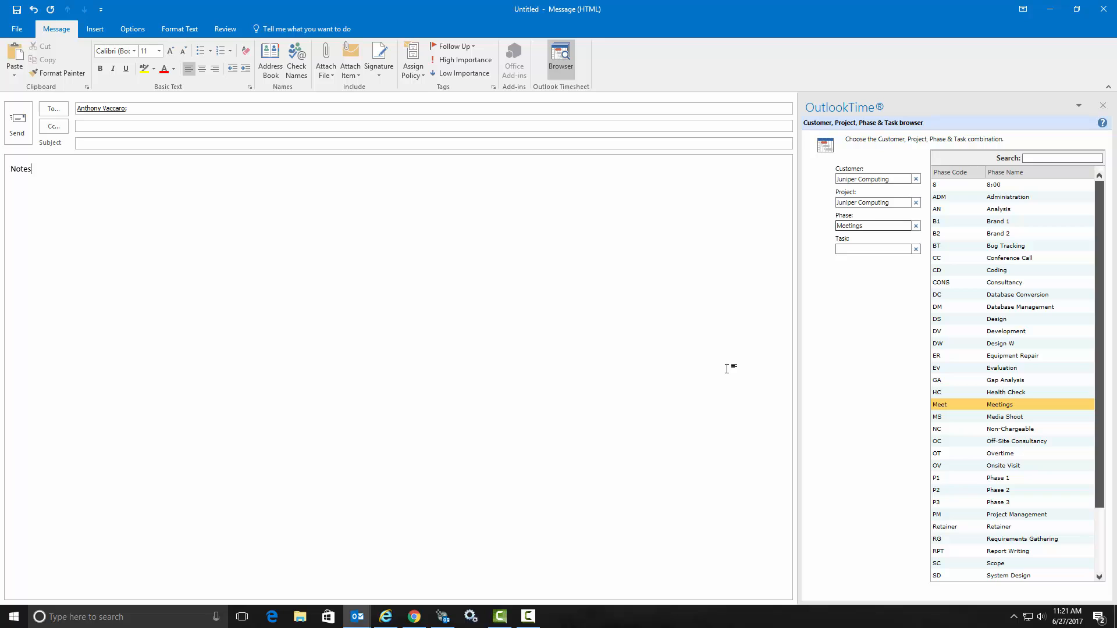
Send the email without a subject and open the Sent Items folder.
click(17, 123)
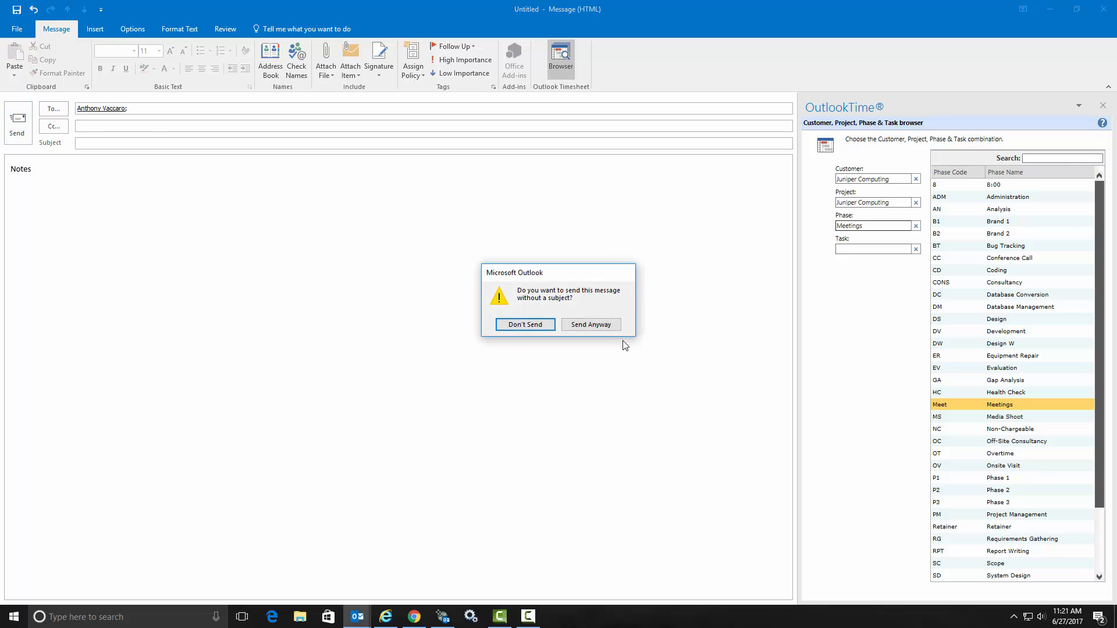
click(602, 328)
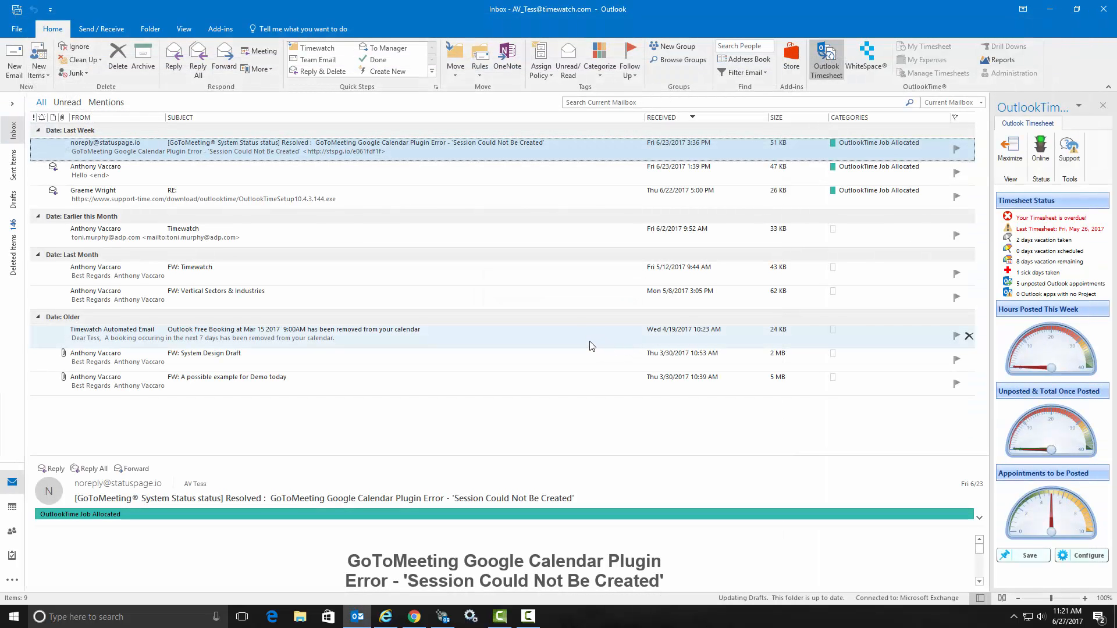
click(12, 173)
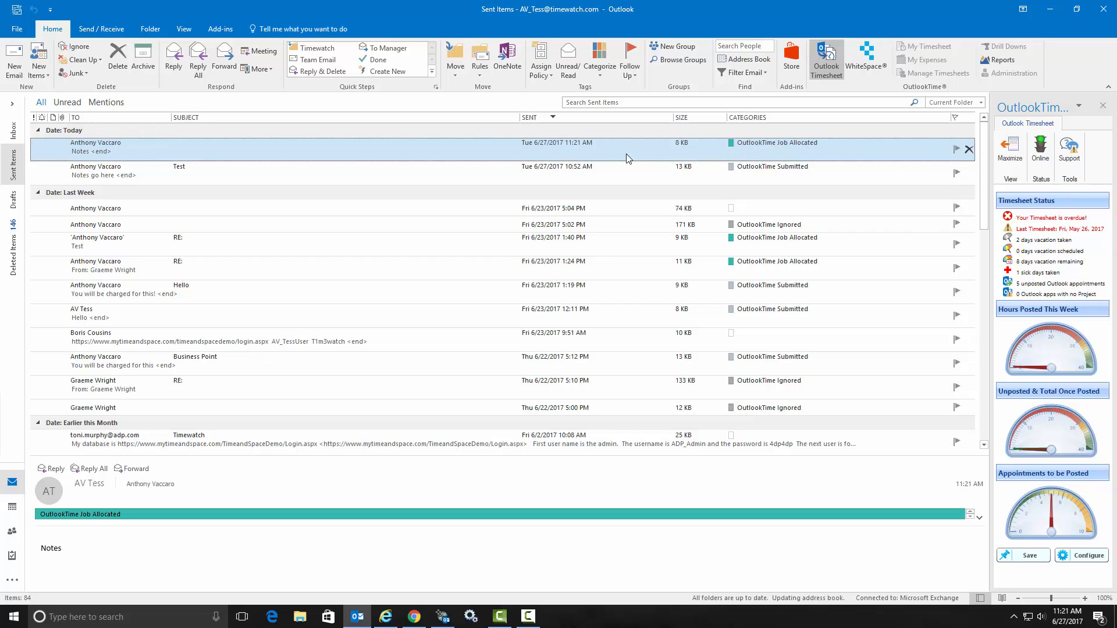
Submit the newly sent "Notes" email to the timesheet, editing its logged duration before submitting.
right_click(587, 152)
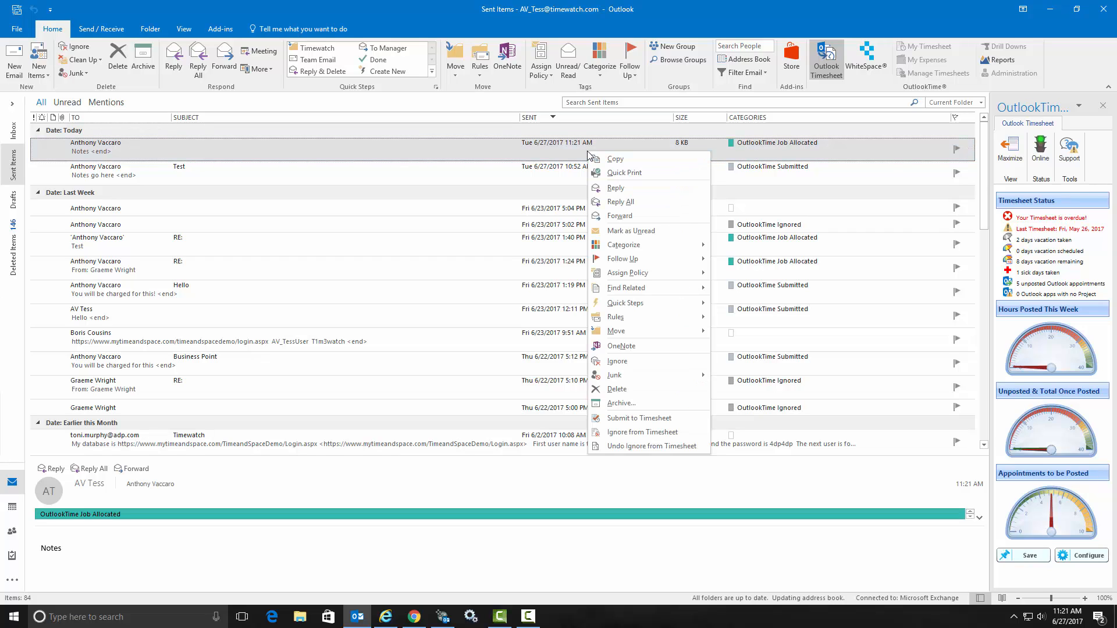
click(627, 419)
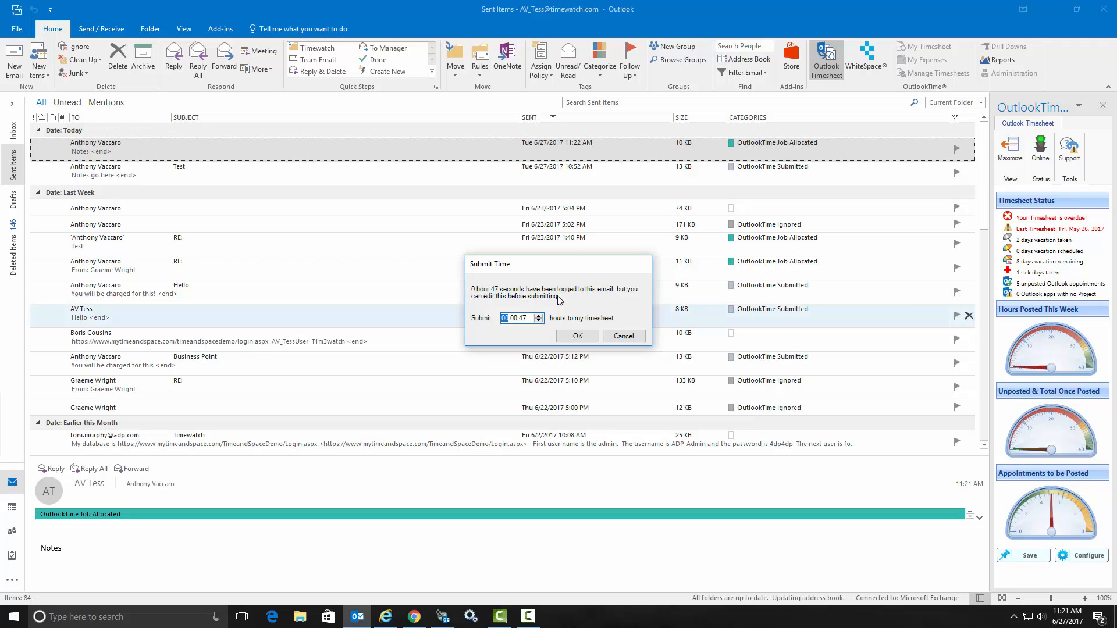
click(521, 321)
click(512, 319)
click(526, 322)
click(584, 337)
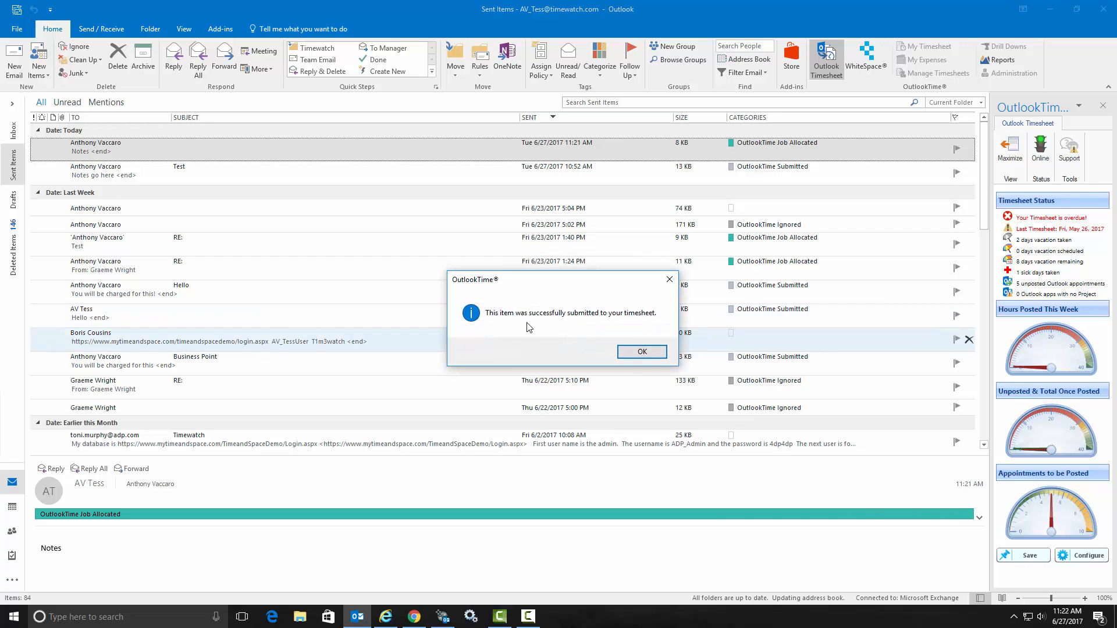
click(642, 351)
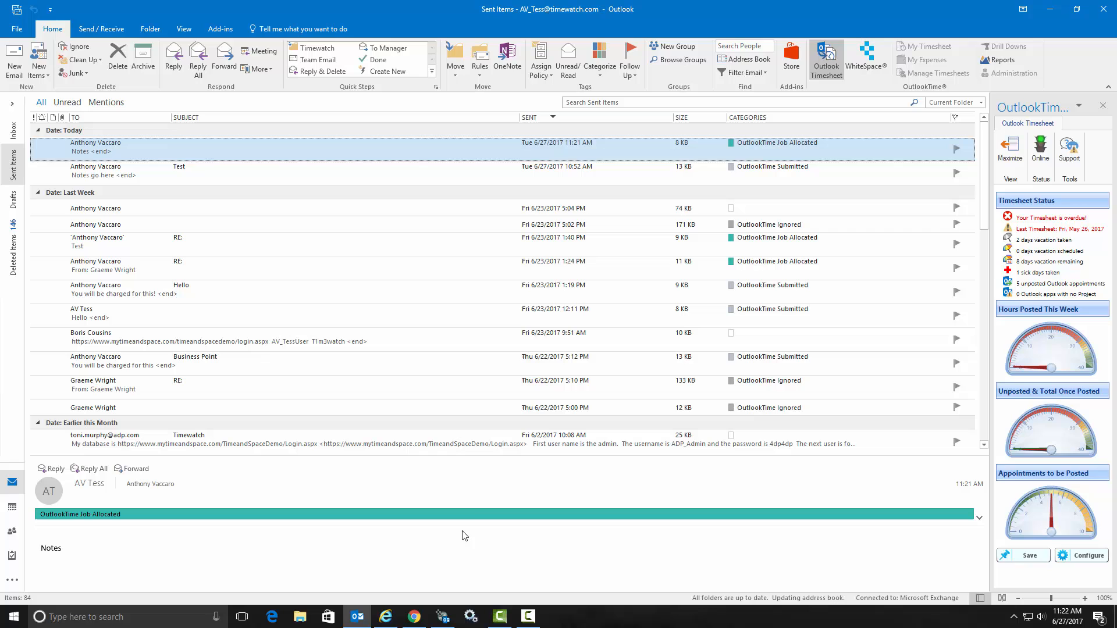
Switch to Internet Explorer and log in to WhiteSpace, deleting the existing session.
click(385, 617)
click(650, 365)
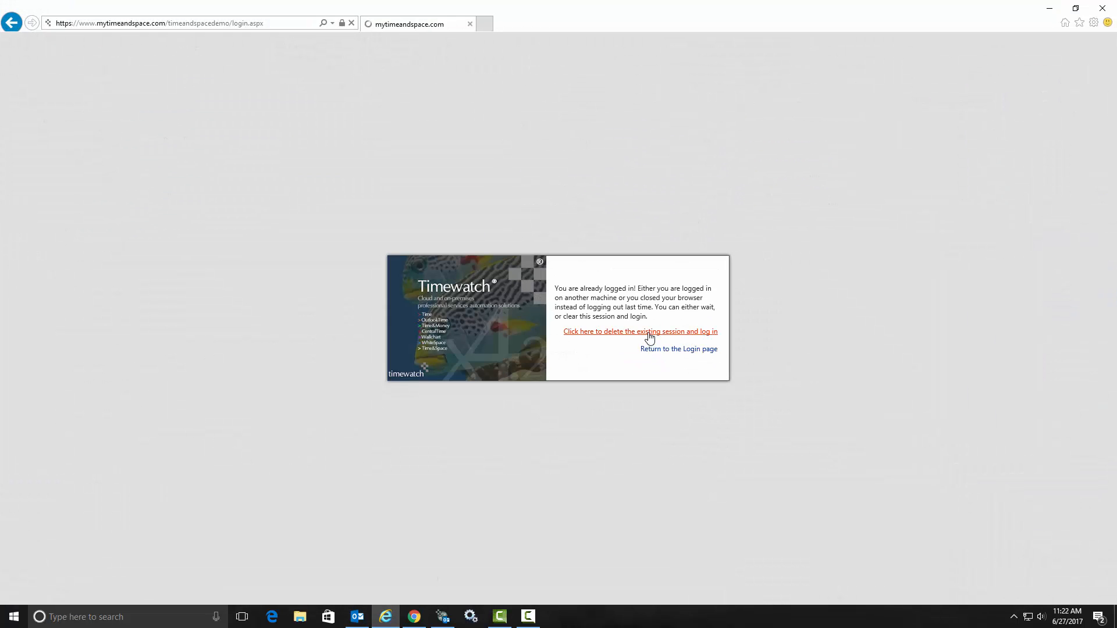
click(648, 338)
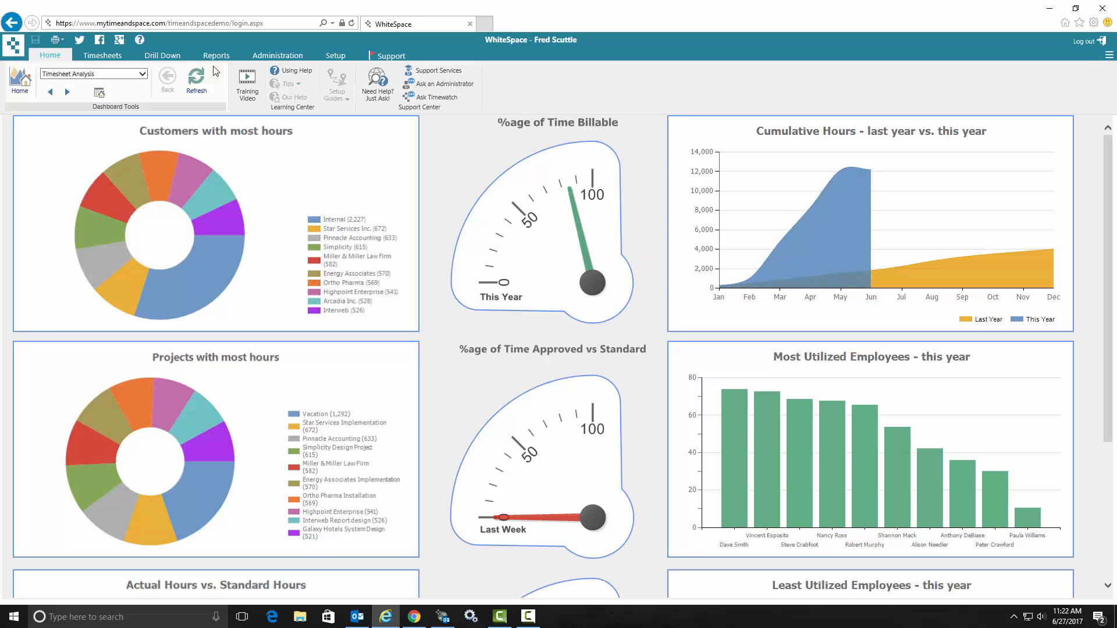
Drill down by project for Today into Juniper Computing's hours and open the employee's individual timesheet entries.
click(162, 55)
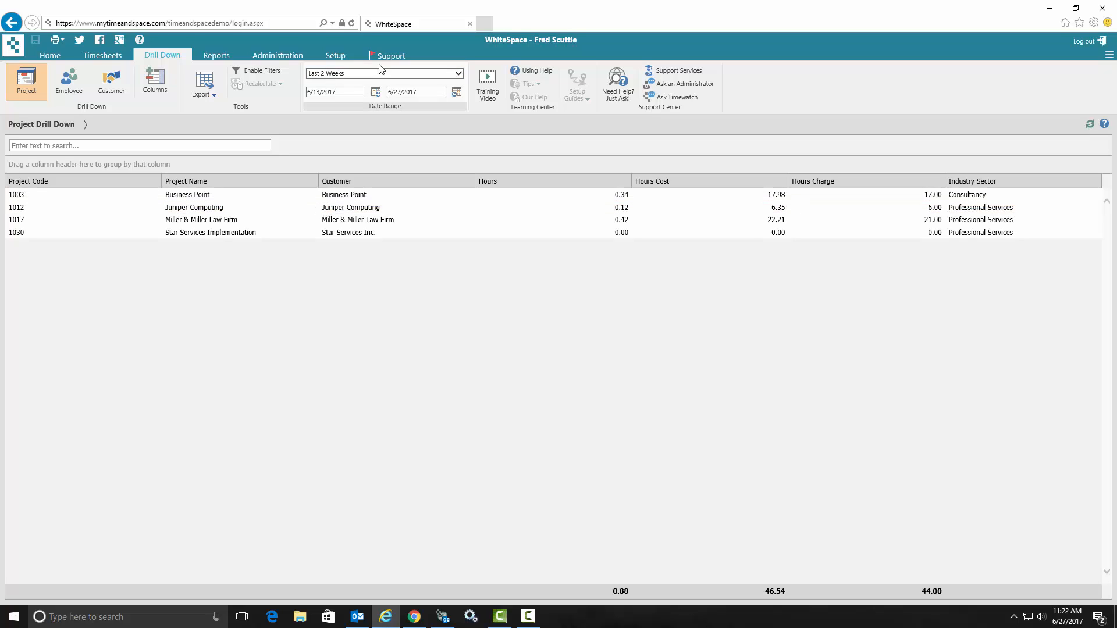
click(458, 73)
click(352, 42)
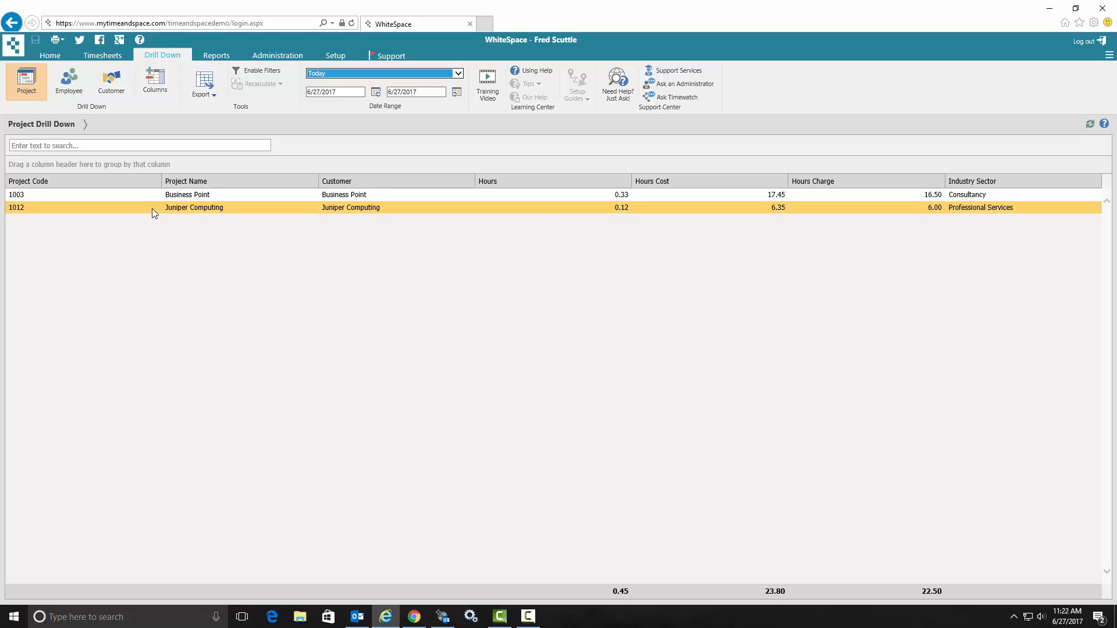
click(621, 212)
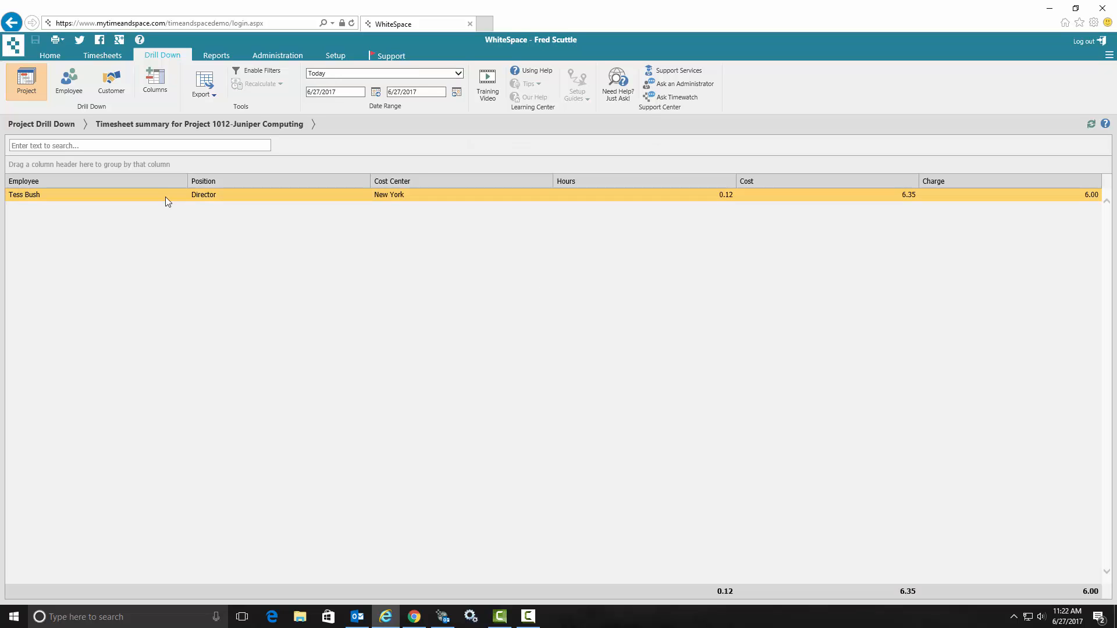
click(725, 195)
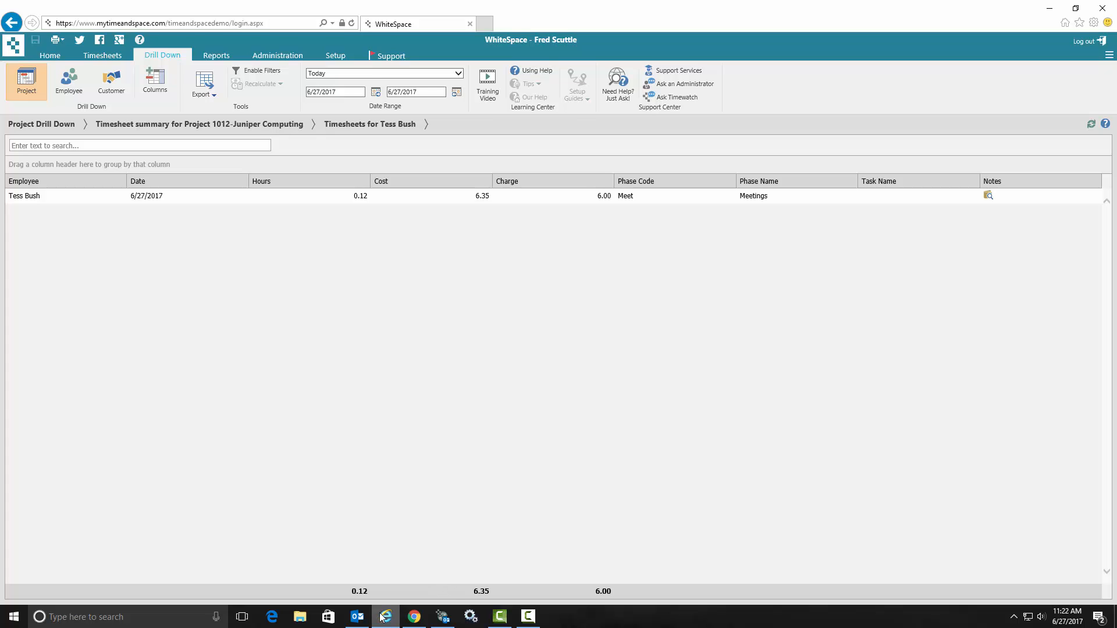
Switch to Outlook, compose a new email to the contact with the body "Testing", and allocate it to the Ortho Pharma Installation project.
click(357, 616)
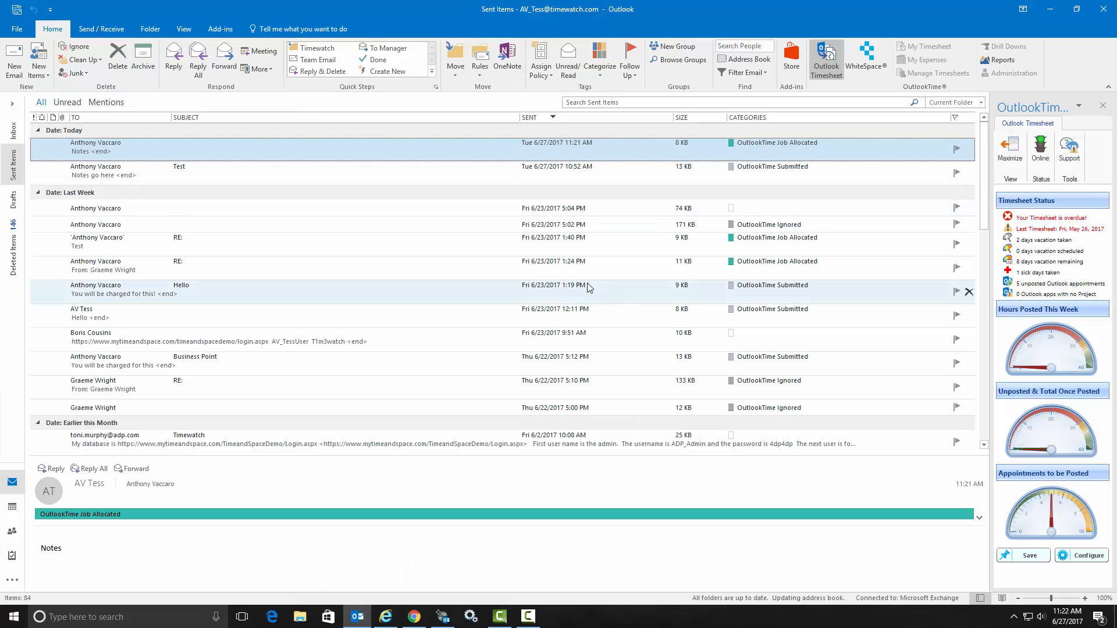
click(14, 58)
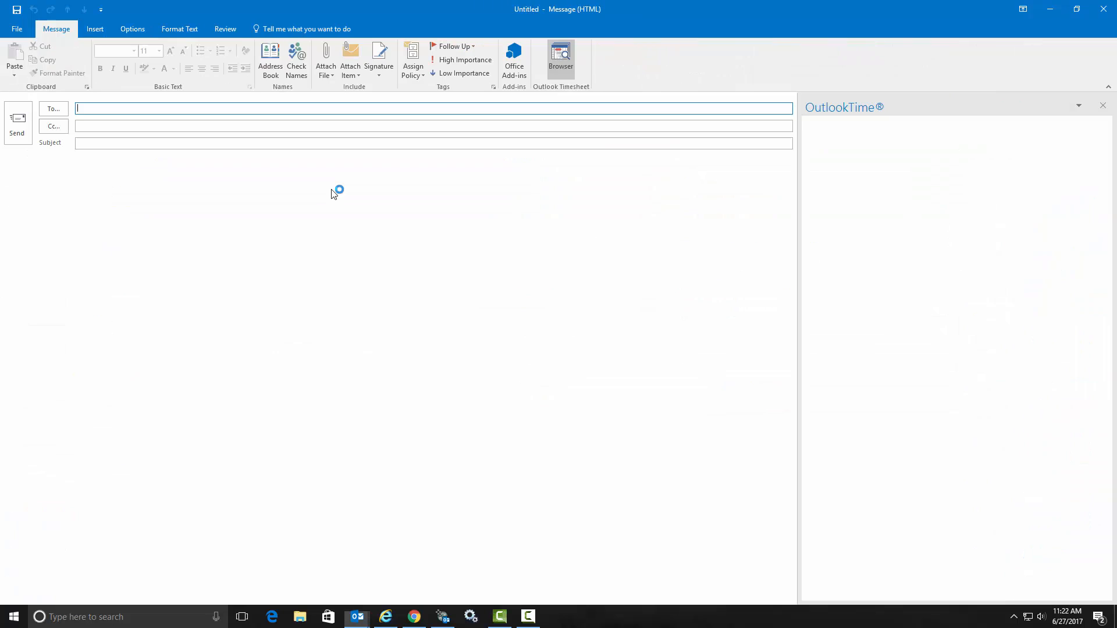
text(Anth)
click(118, 137)
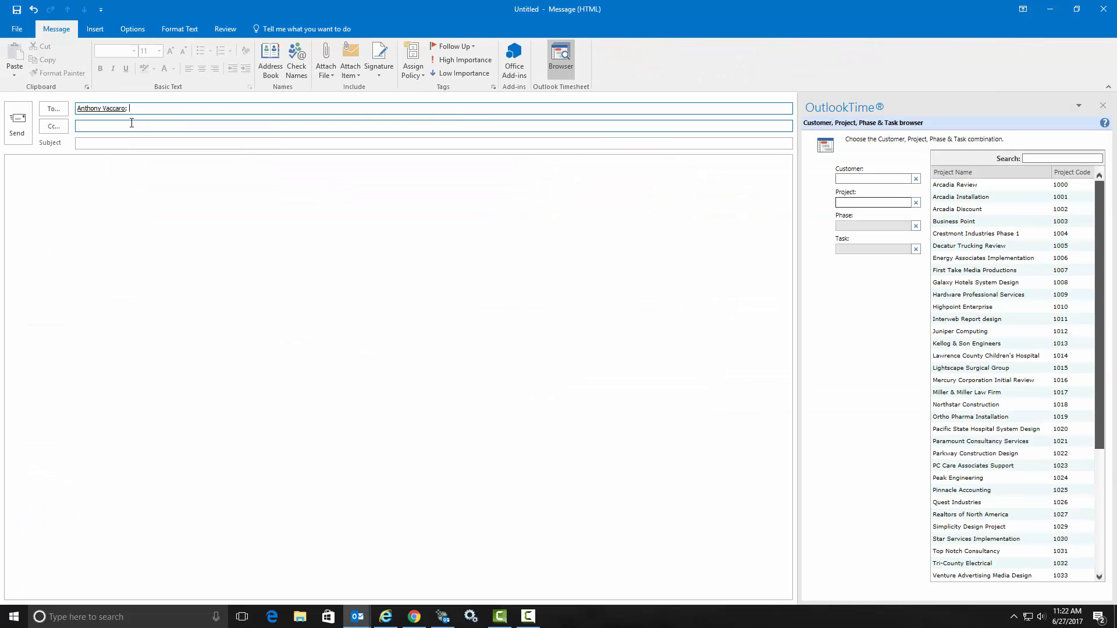
click(96, 173)
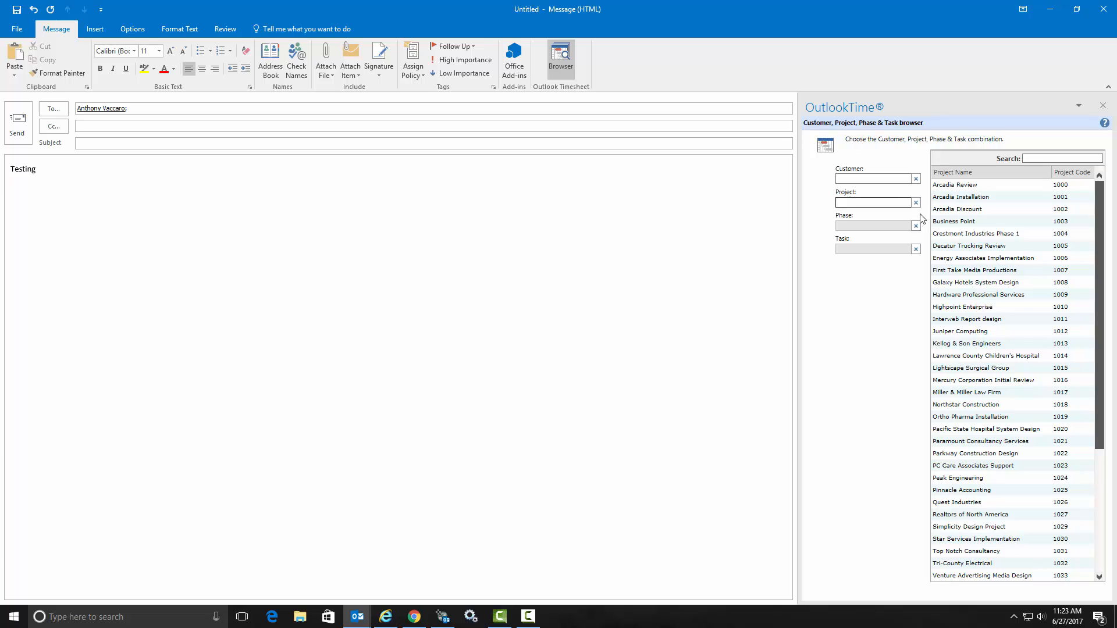
click(958, 418)
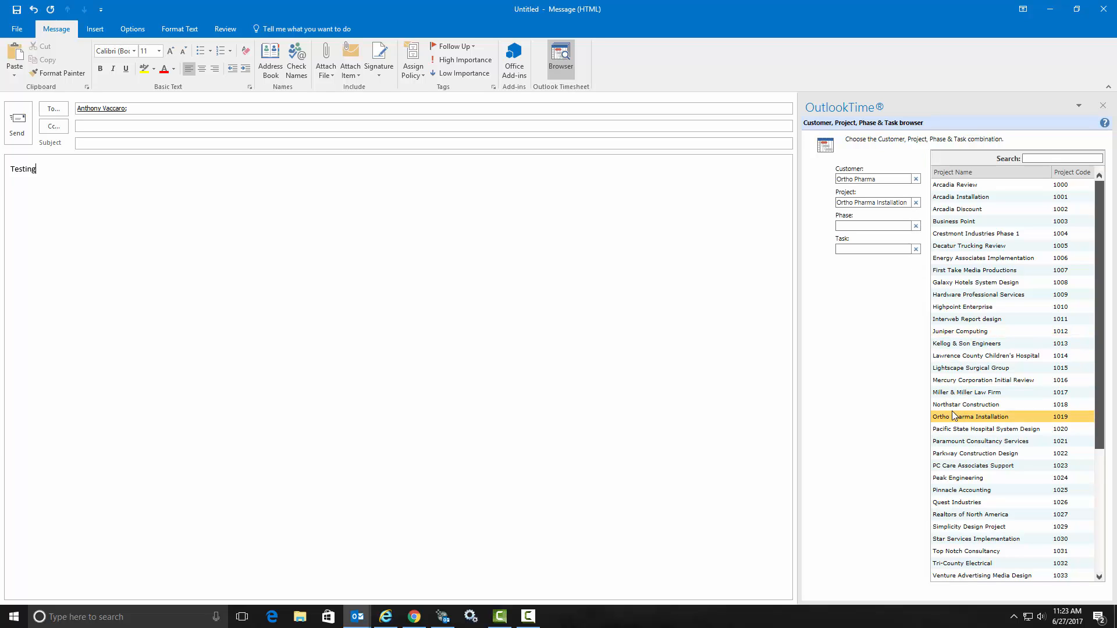
Set the email's phase to Consultancy and send it without a subject.
click(863, 227)
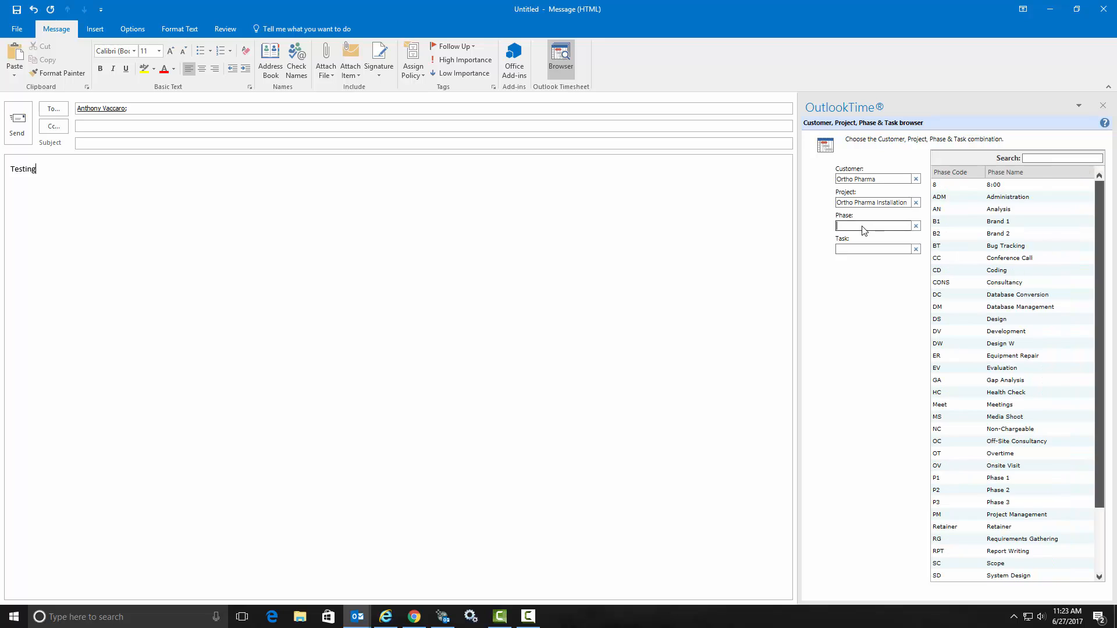
click(975, 283)
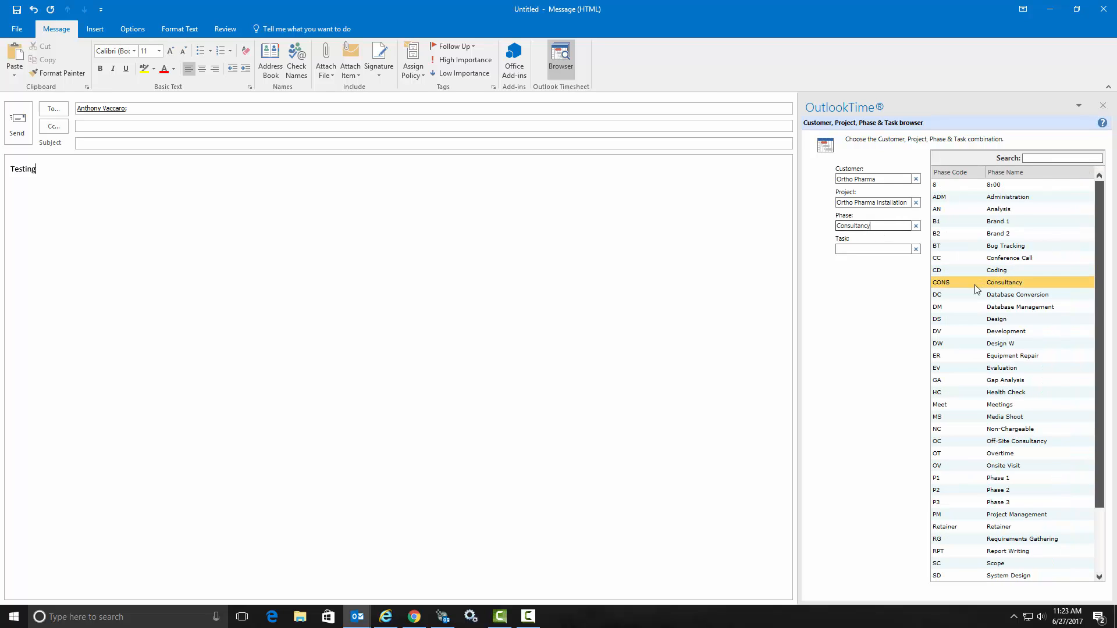
click(21, 132)
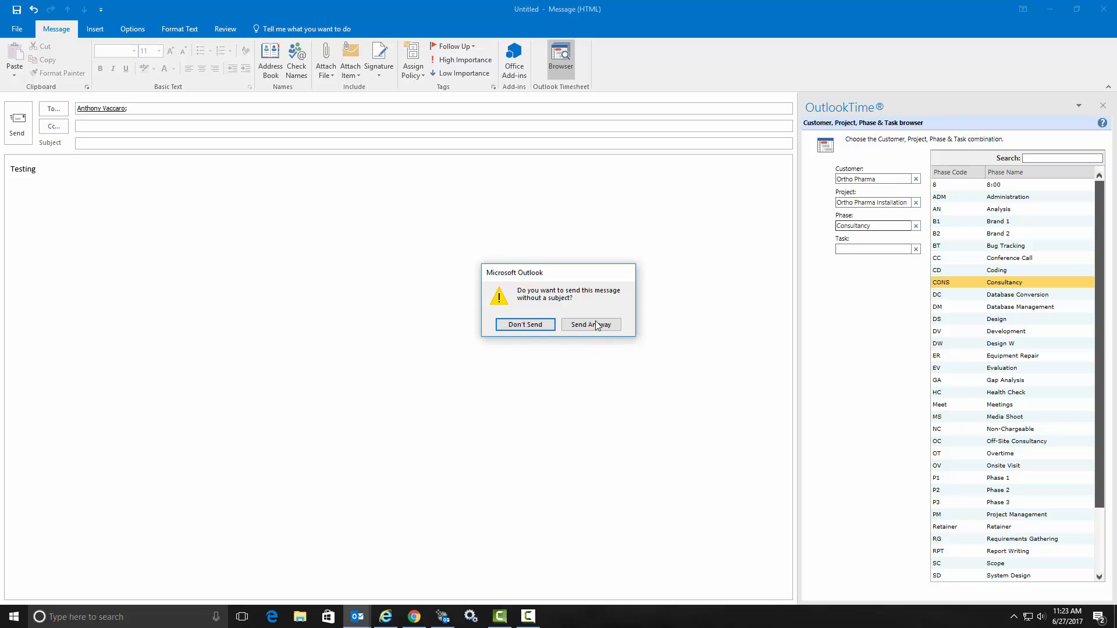
click(596, 326)
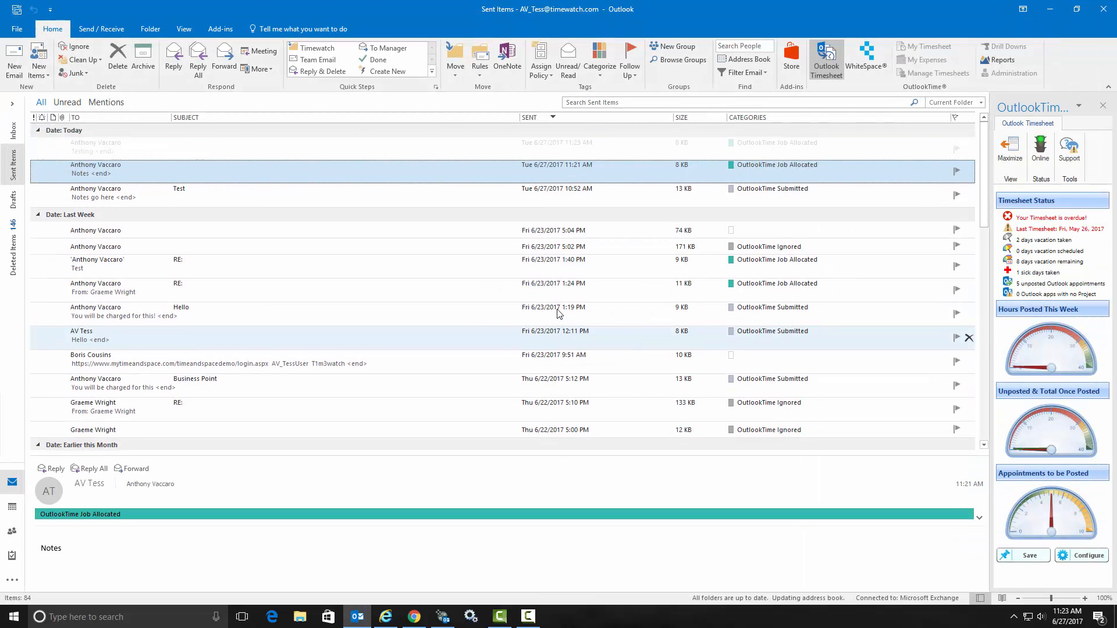
Expand the OutlookTime pane and set its display responsiveness to Crazy in the options.
click(1012, 160)
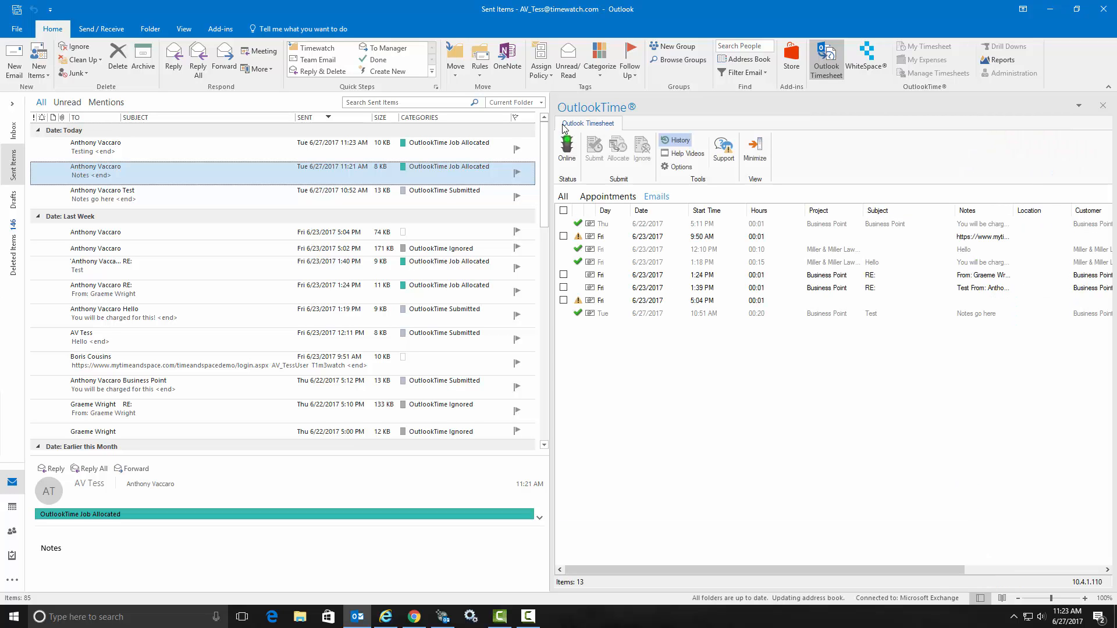
click(679, 167)
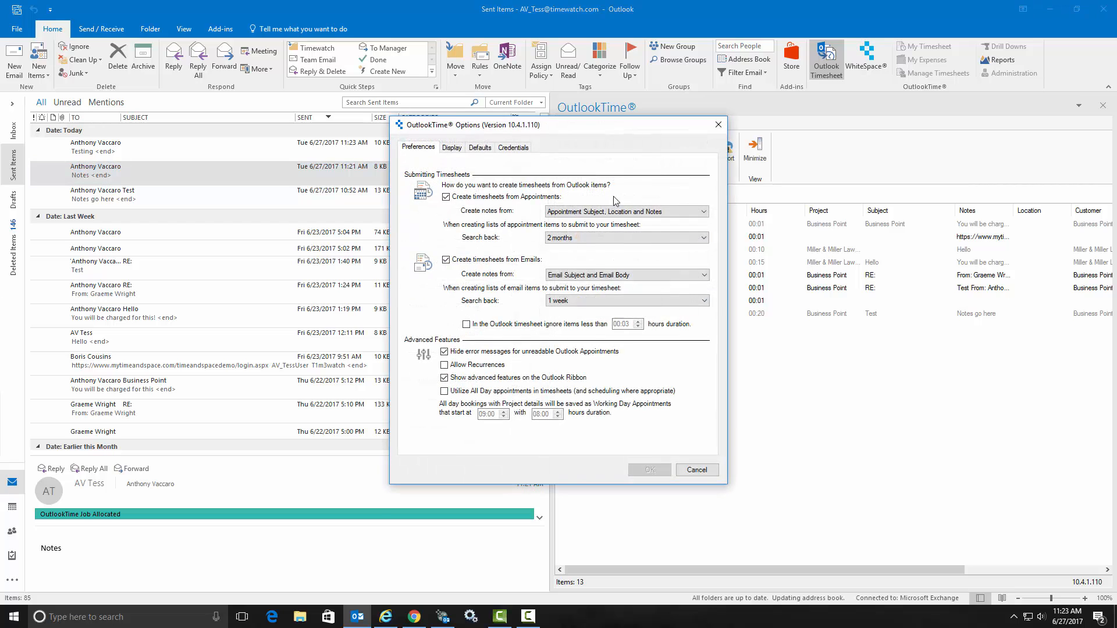
click(452, 148)
drag(465, 291, 464, 205)
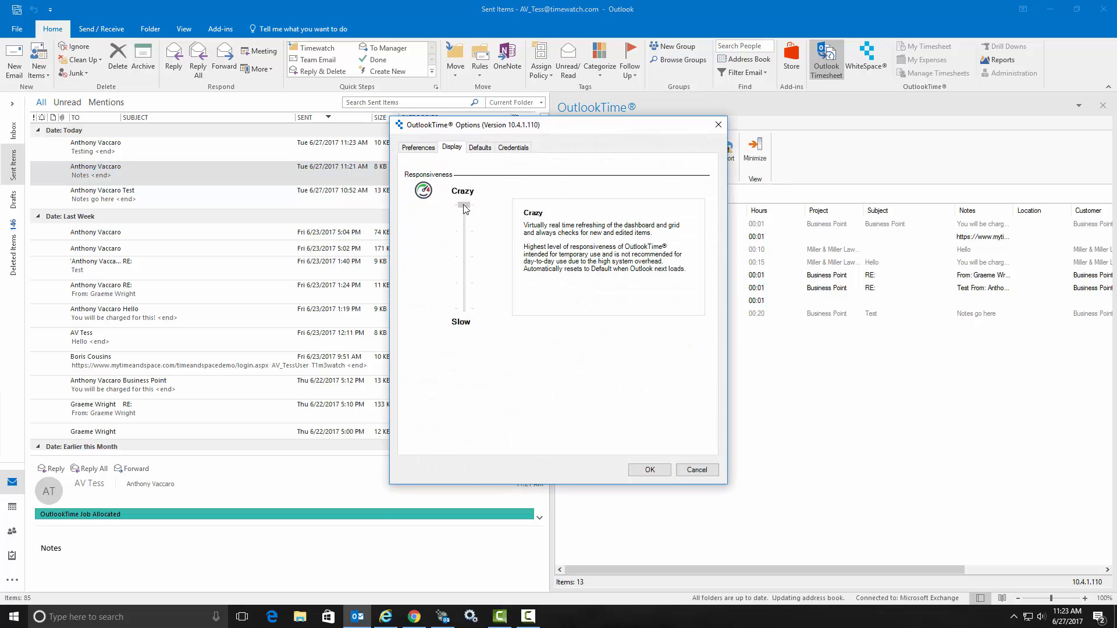
click(646, 470)
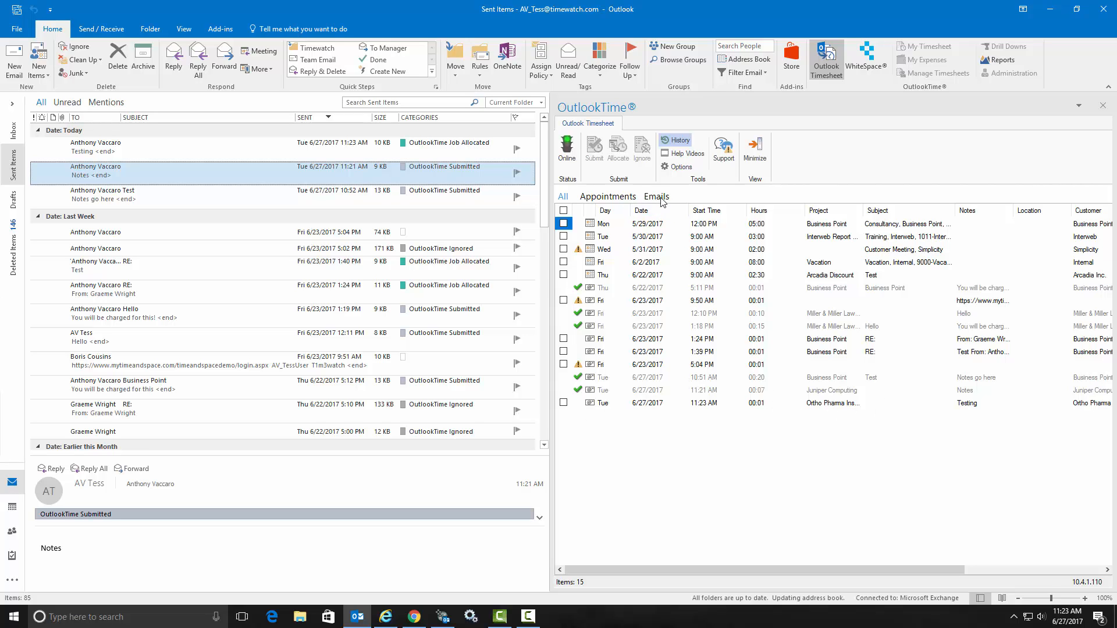
Select only the Ortho Pharma "Testing" email in the OutlookTime list and set its hours to 00:25.
click(564, 212)
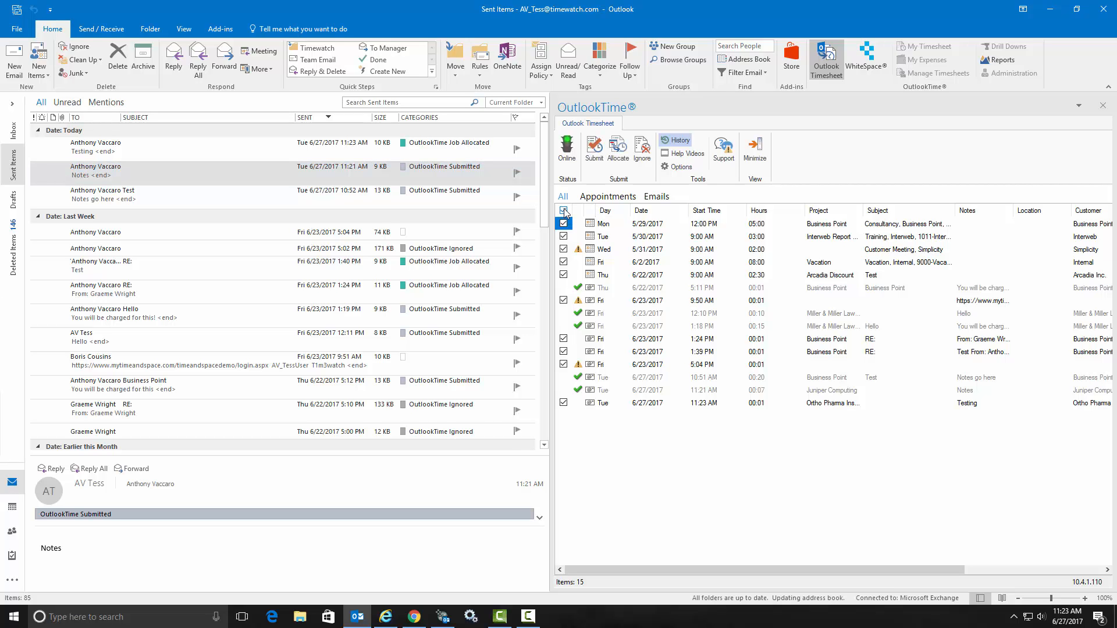
click(564, 212)
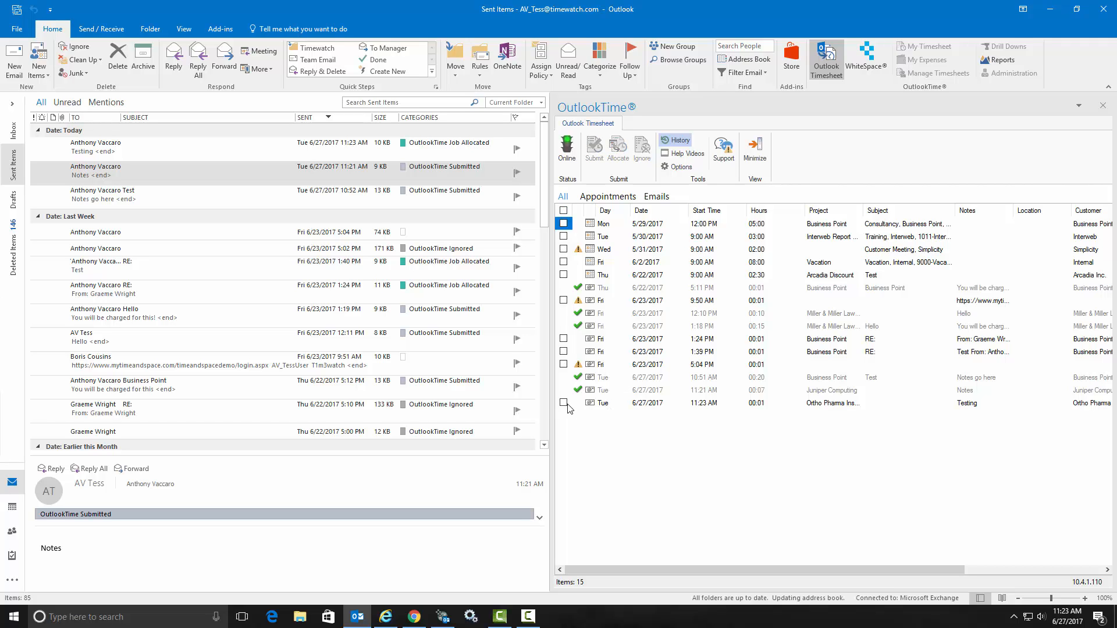
click(564, 403)
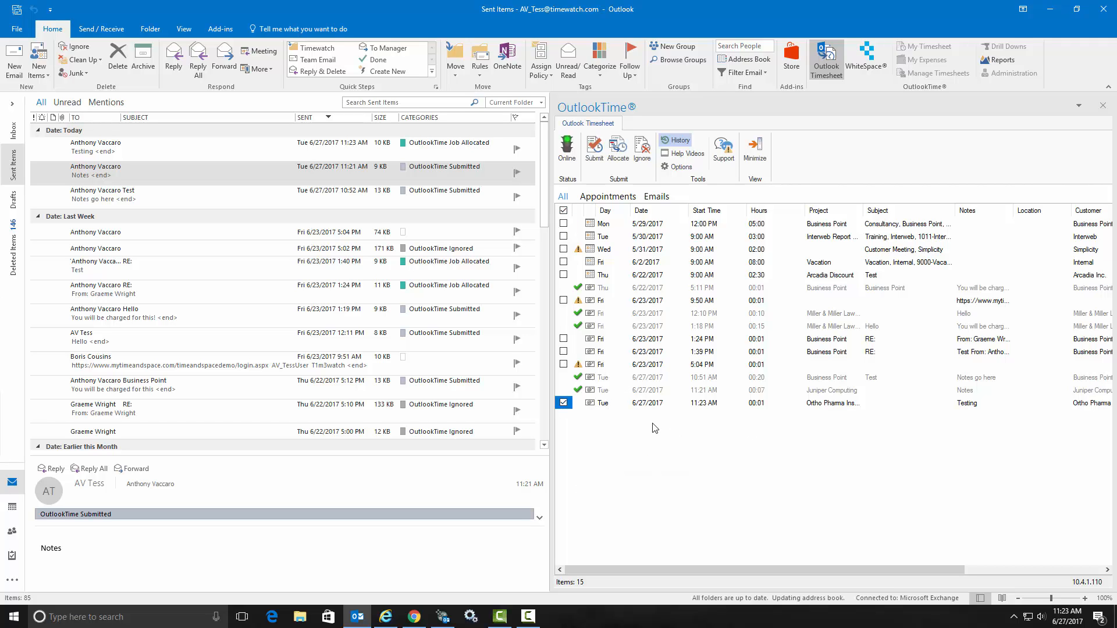
click(766, 406)
click(763, 402)
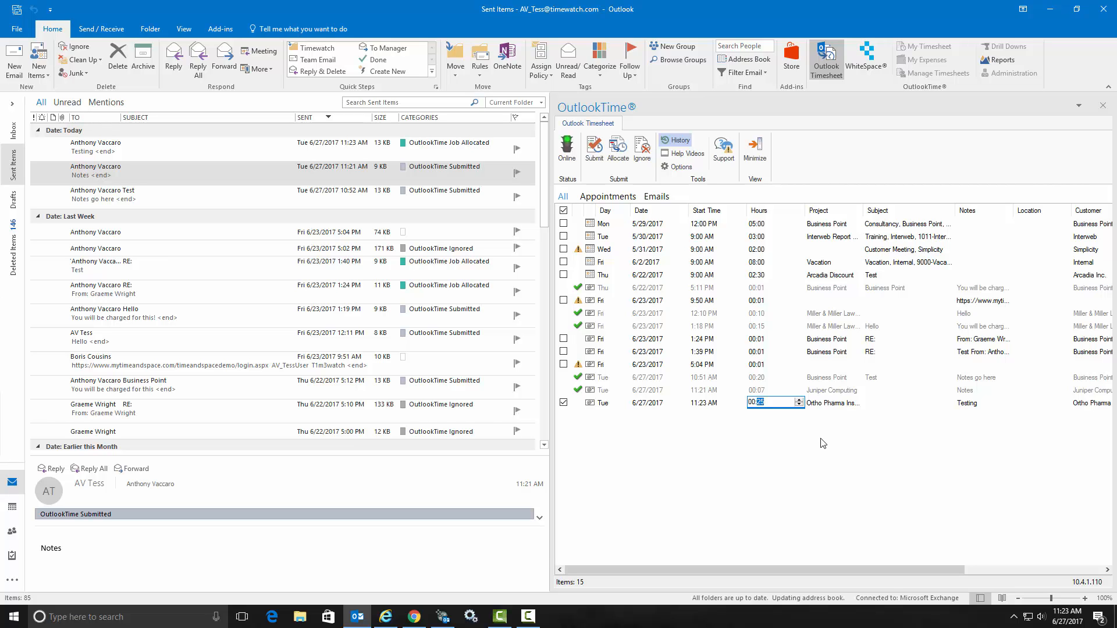
Widen the Project column to fit the full project names and submit the selected "Testing" email to the timesheet.
drag(863, 210, 917, 210)
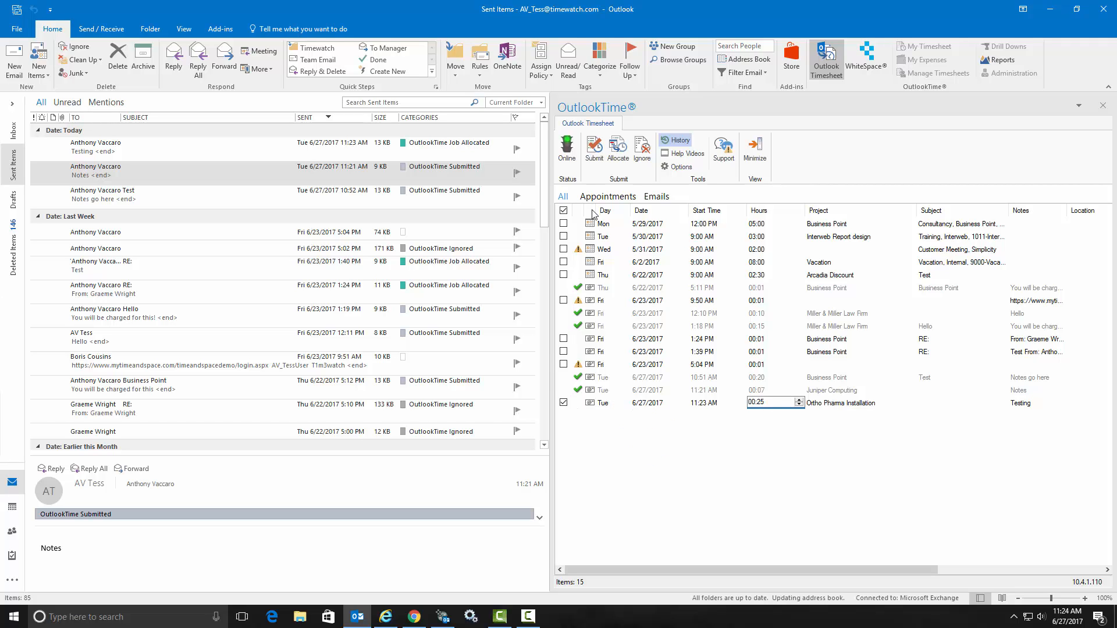
click(594, 153)
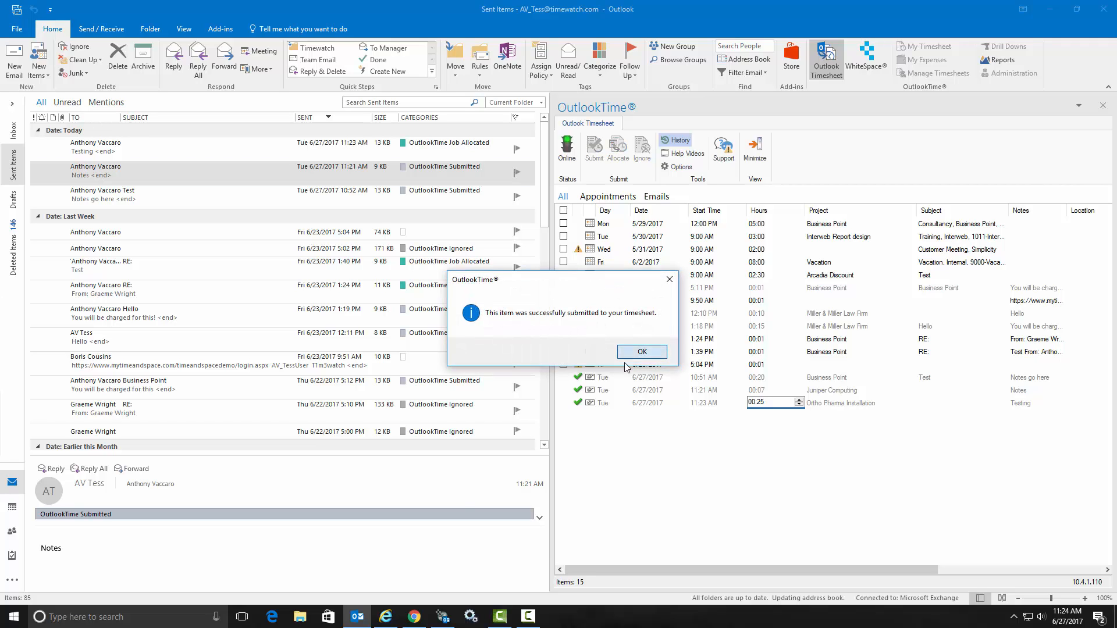
click(640, 351)
Switch to Internet Explorer and drill down from the project list into the employee's individual timesheet entries for Ortho Pharma Installation.
click(386, 616)
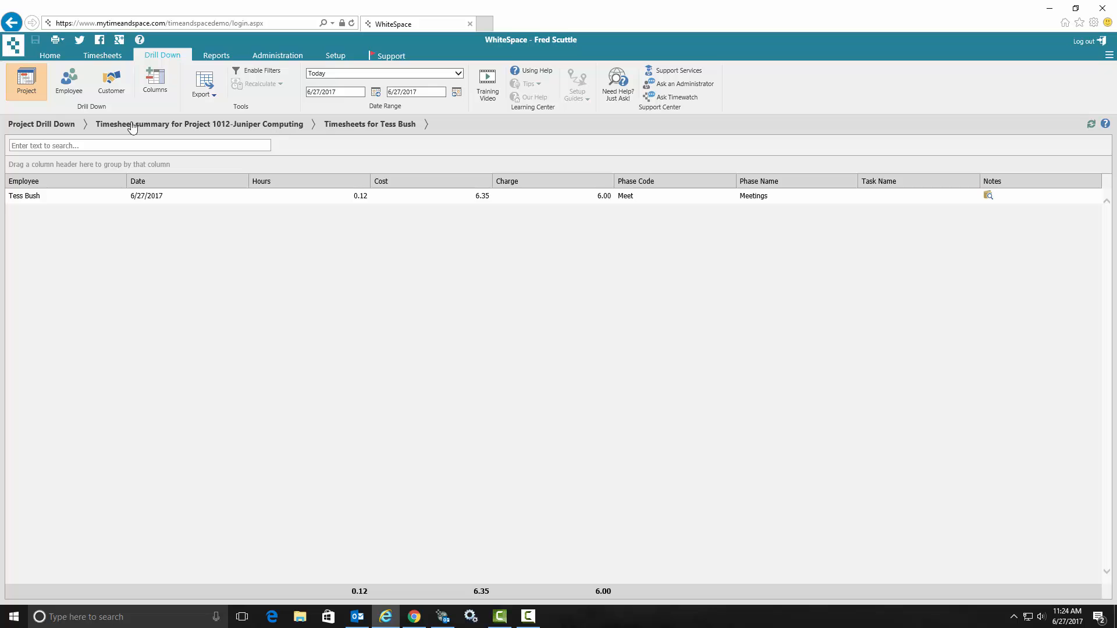
click(44, 125)
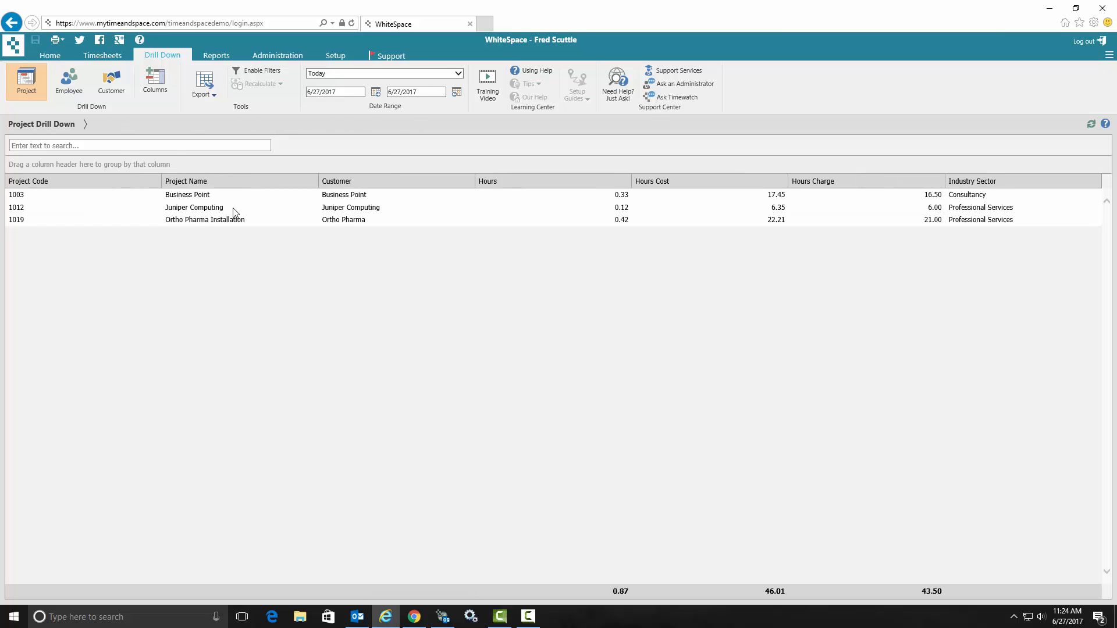
click(179, 220)
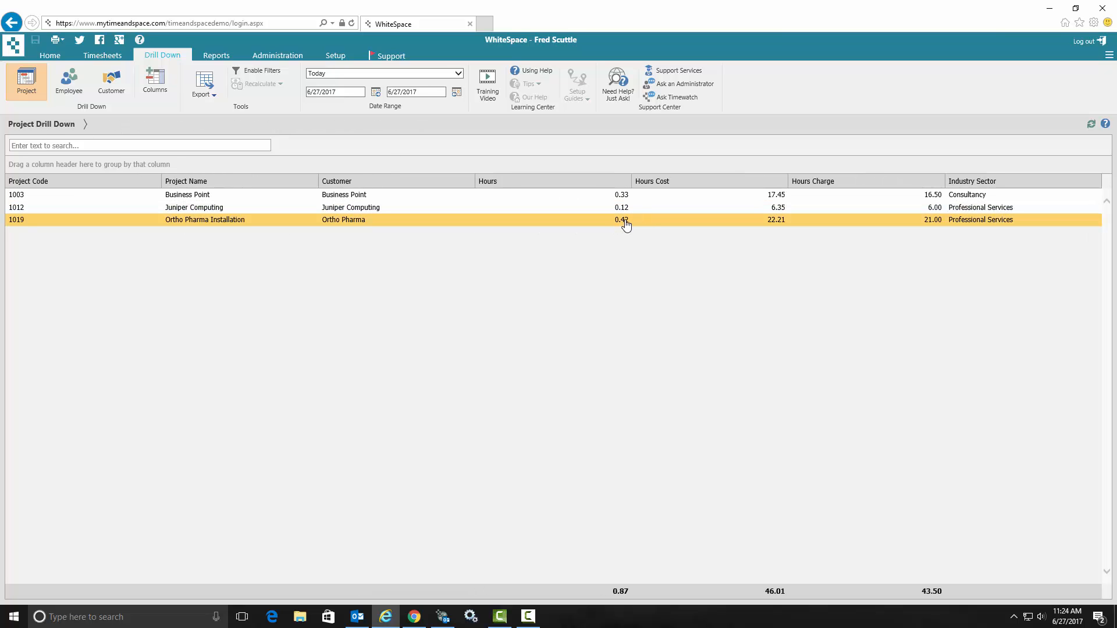
double_click(625, 225)
double_click(727, 198)
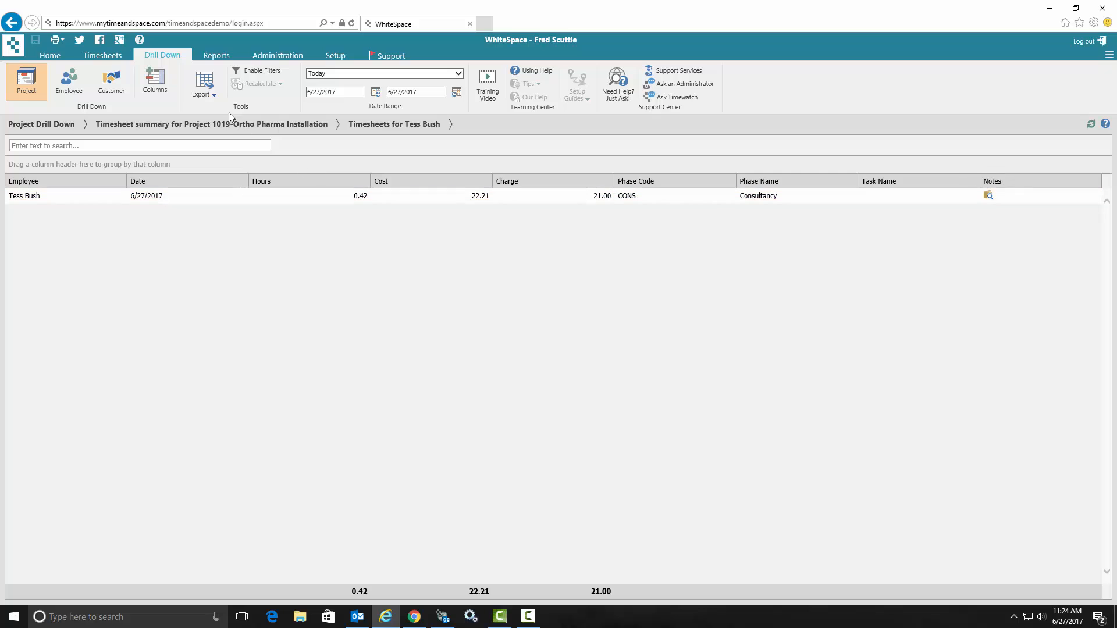
Export the Ortho Pharma Installation timesheet entries to XLS and open the exported file in Excel.
click(208, 90)
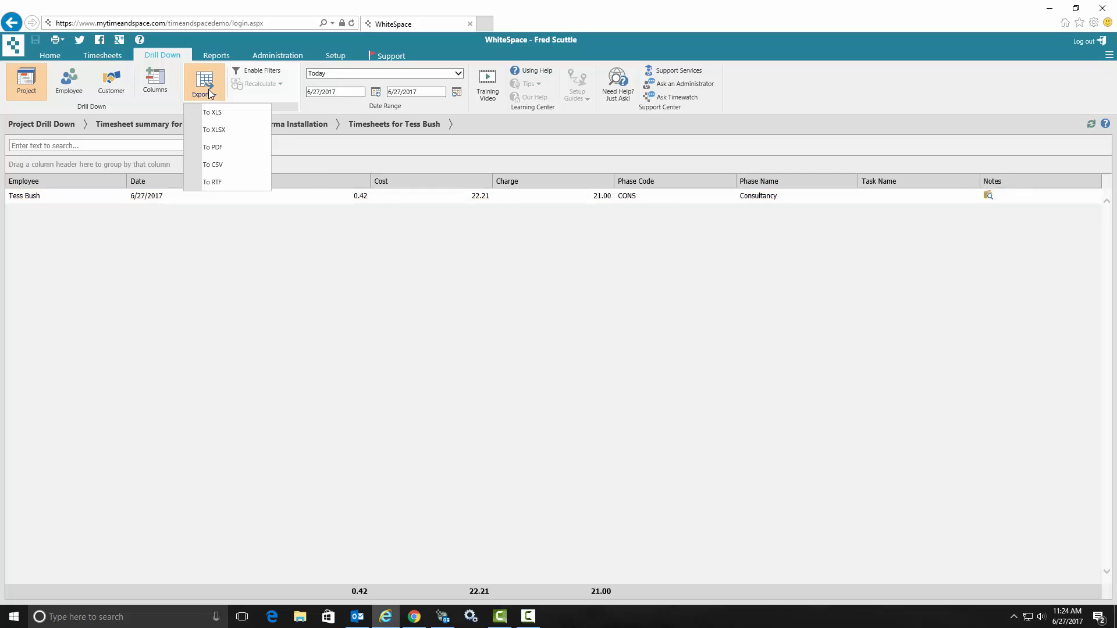
click(227, 115)
click(702, 592)
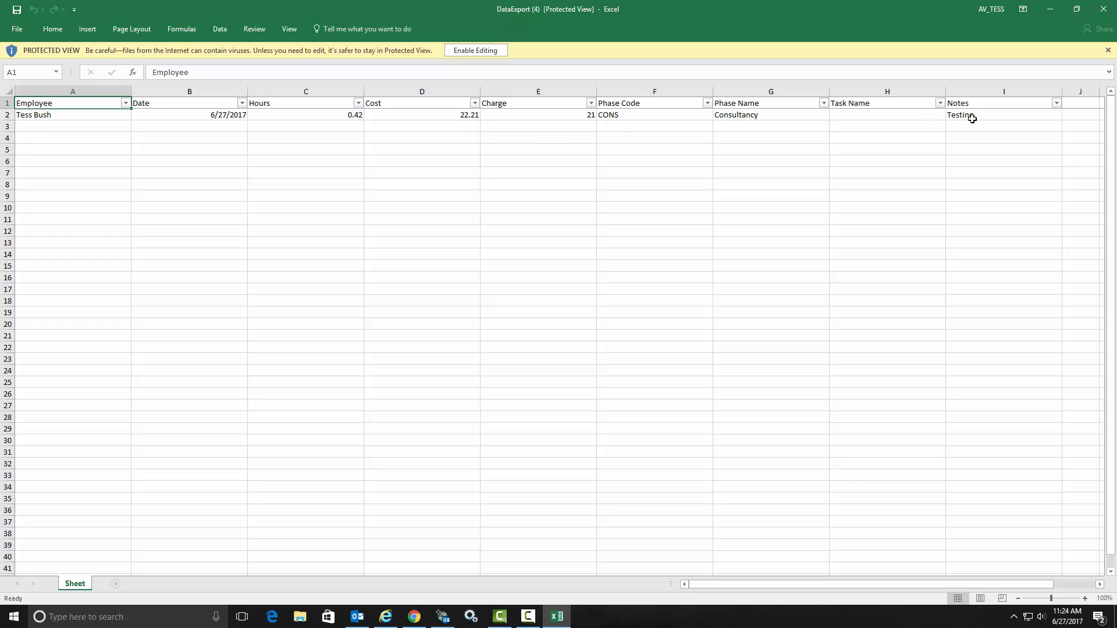
Return to Outlook, minimize the OutlookTime pane, and open a blank email to view its project browser fields before closing it.
click(384, 616)
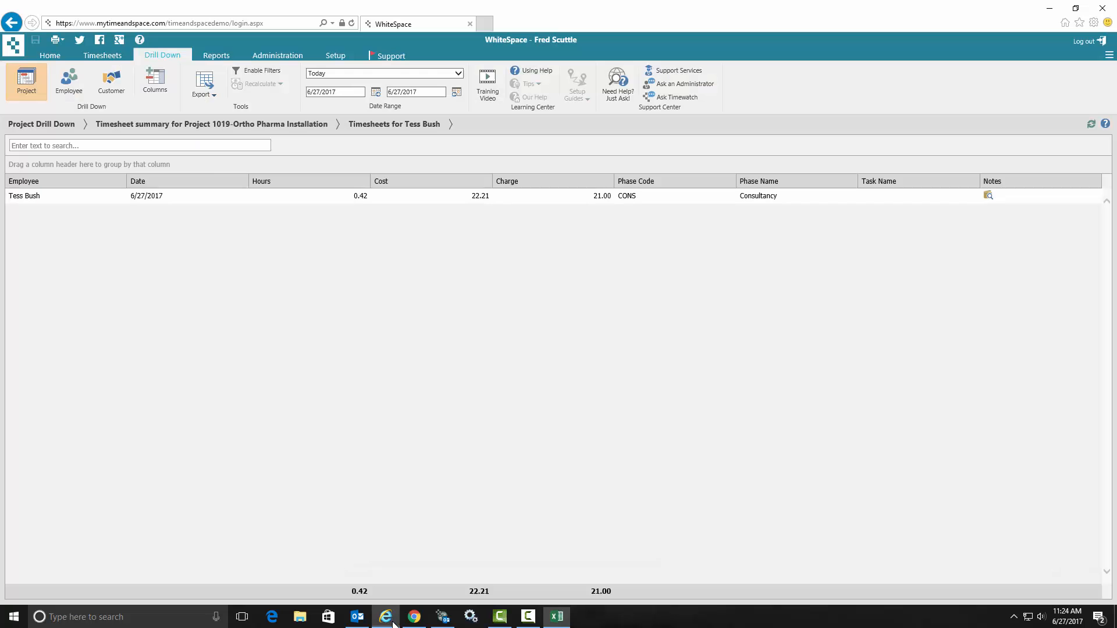
click(358, 616)
click(754, 150)
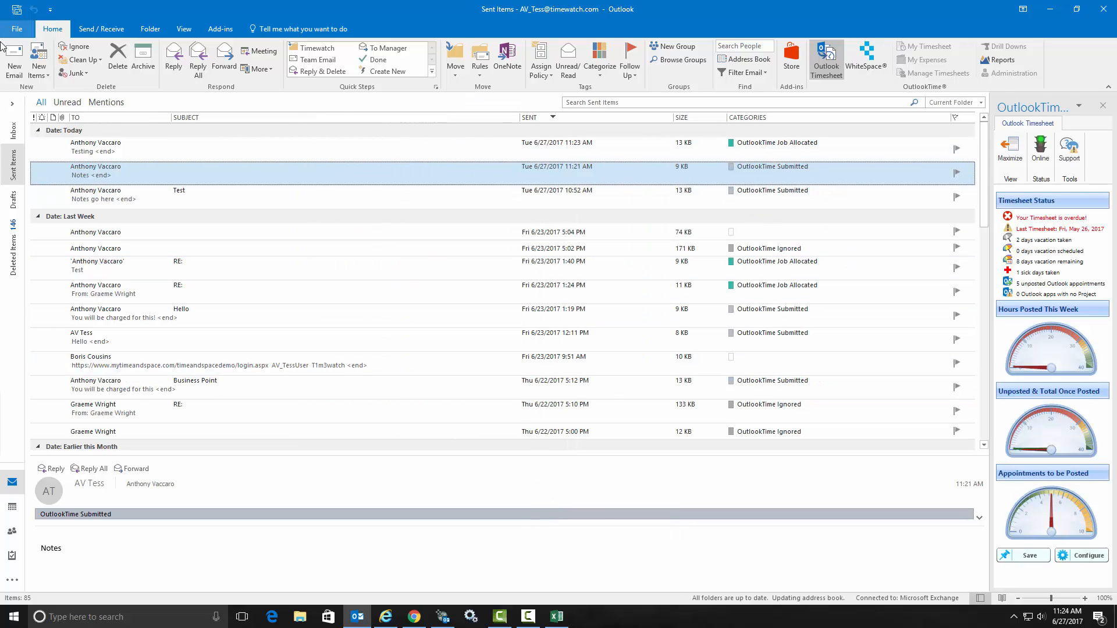
click(14, 60)
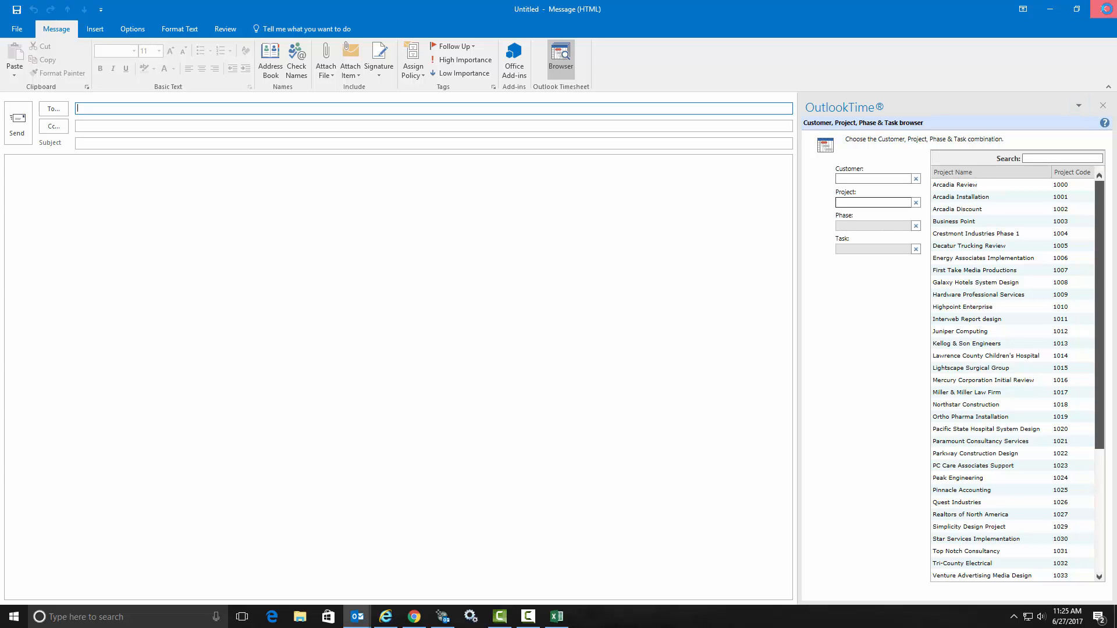
click(1103, 9)
Switch to Internet Explorer and open the project terminology settings in the WhiteSpace options.
click(386, 616)
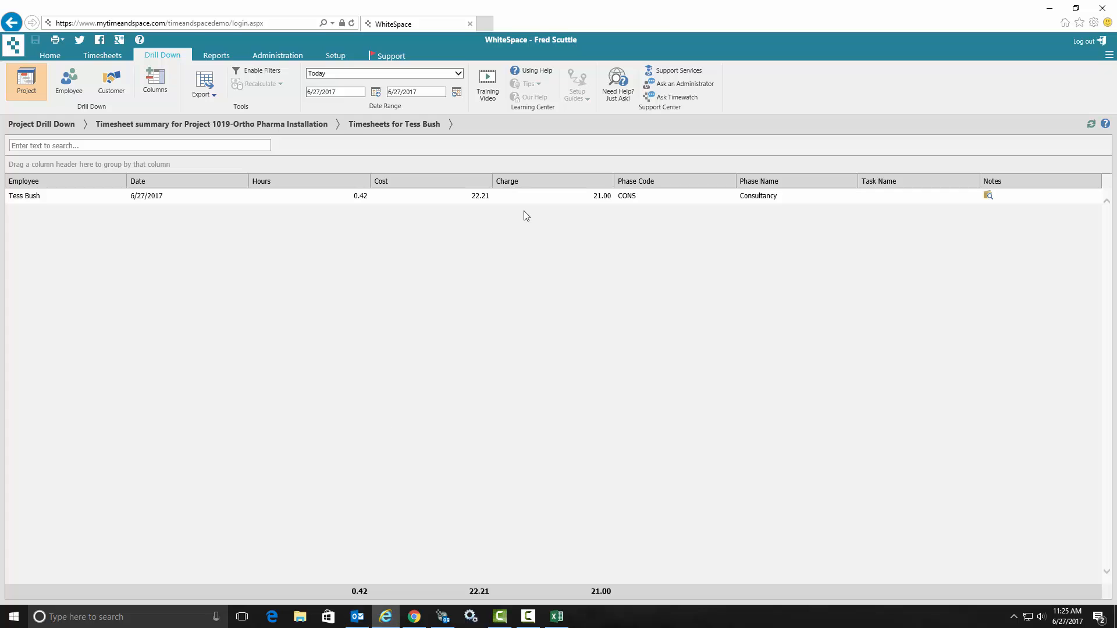
click(330, 56)
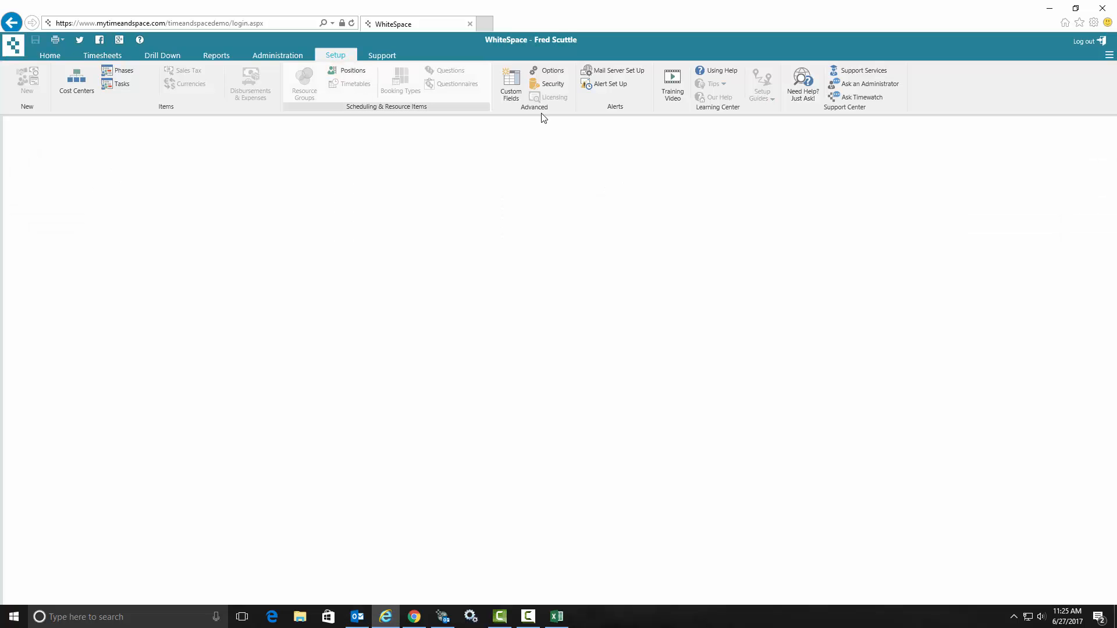
click(546, 70)
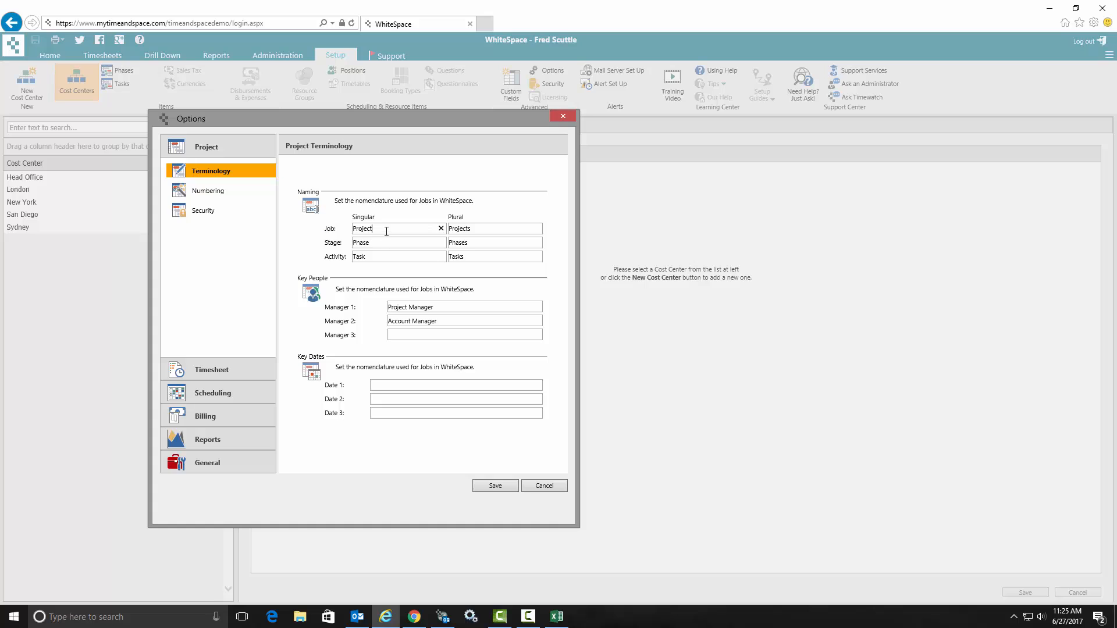
drag(386, 231, 278, 230)
Change the Stage terminology to "Stage" in the singular and "Stages" in the plural, save it, and leave the options.
double_click(334, 242)
drag(378, 245, 310, 240)
text(Stage)
key(Tab)
text(St)
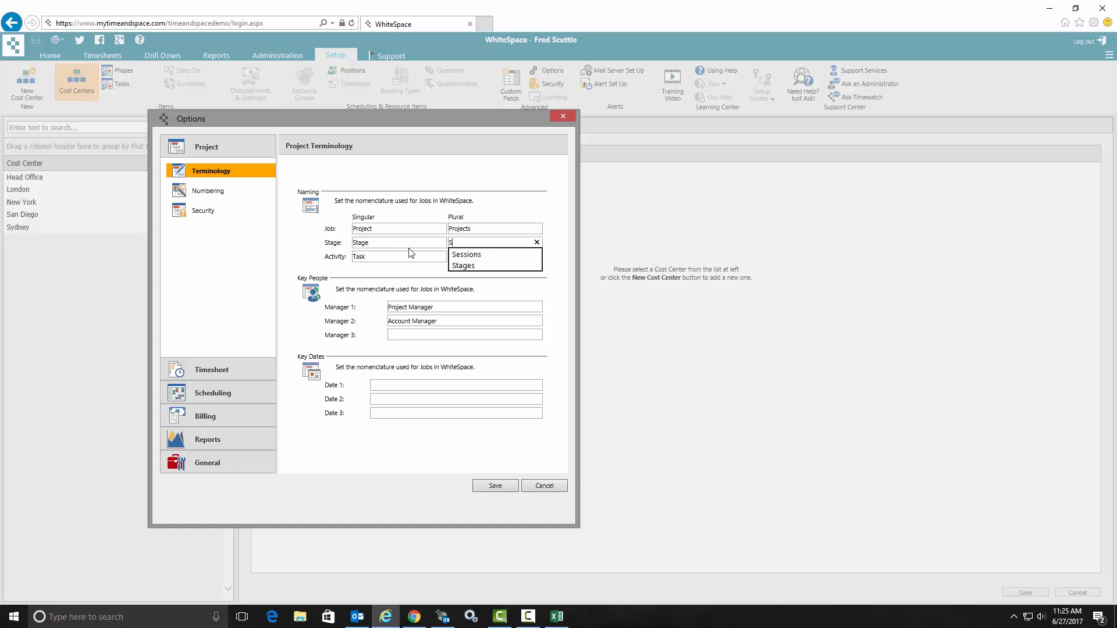
click(302, 257)
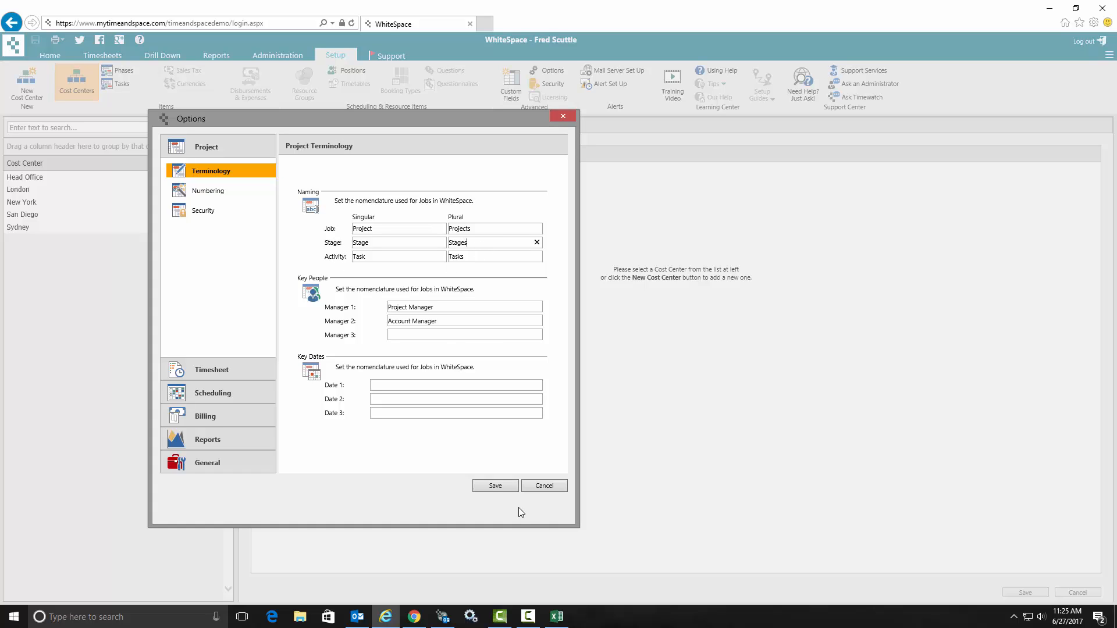
click(495, 485)
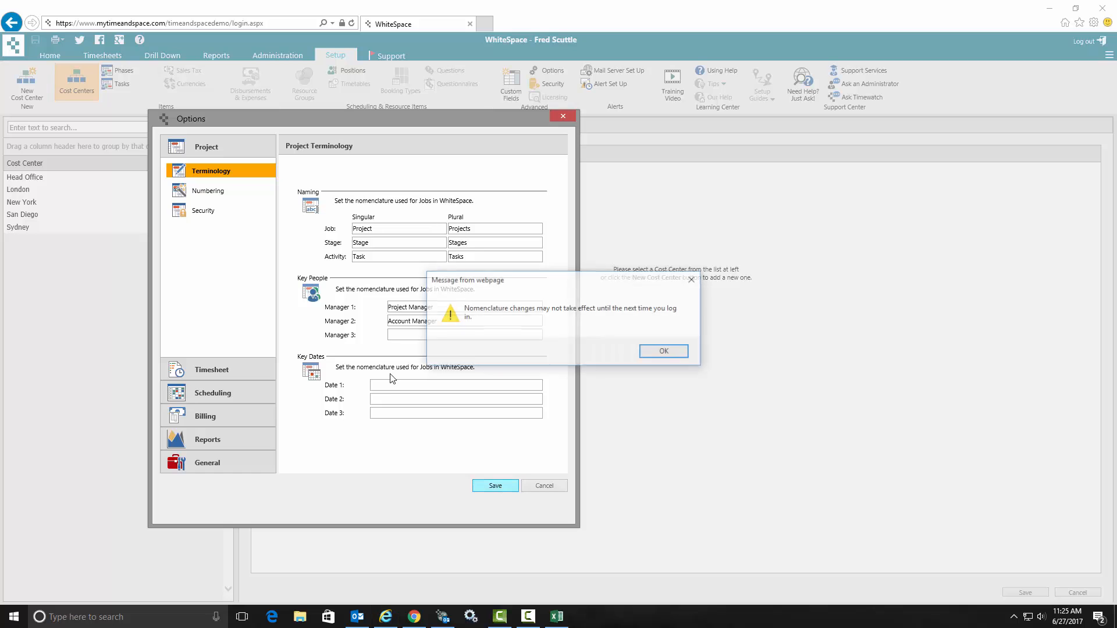
click(664, 352)
click(574, 122)
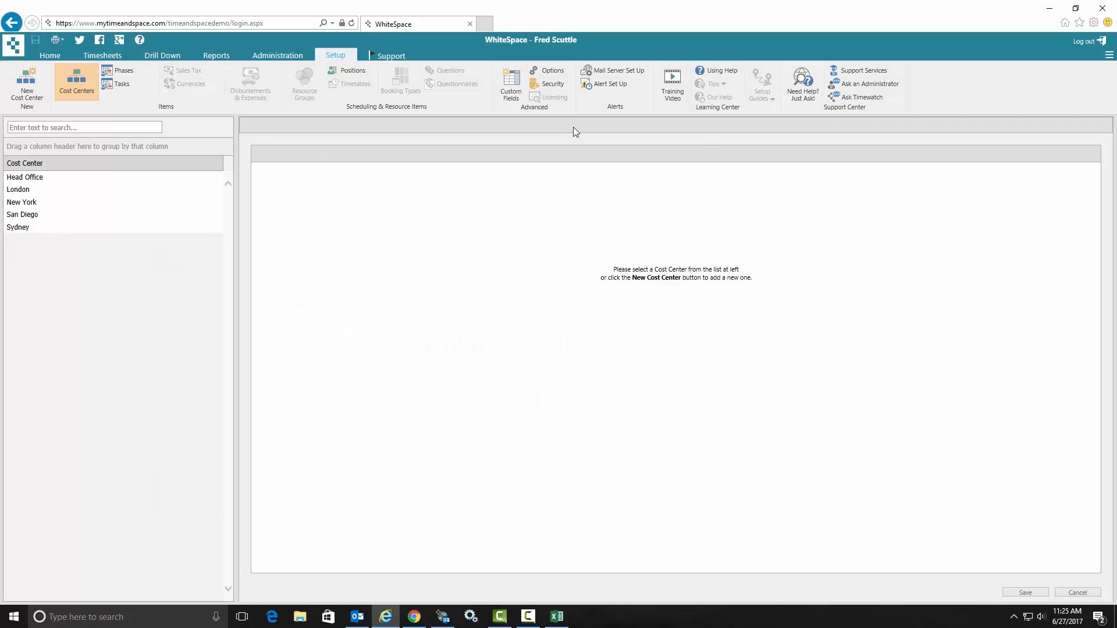
Minimize the browser and close both Outlook and the exported Excel workbook.
click(1050, 8)
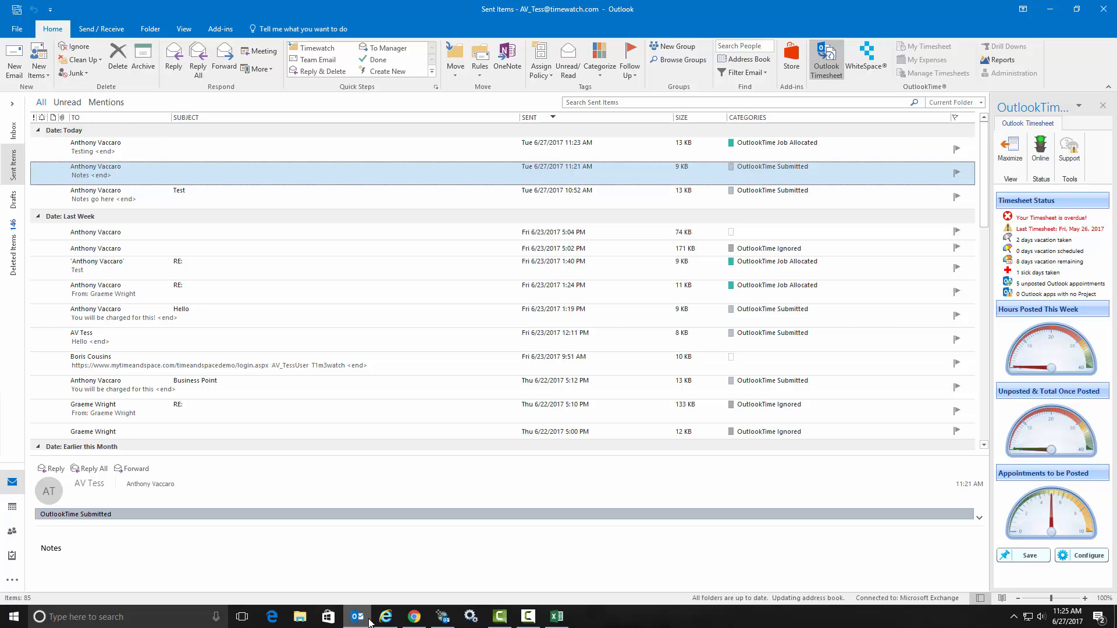
click(1111, 16)
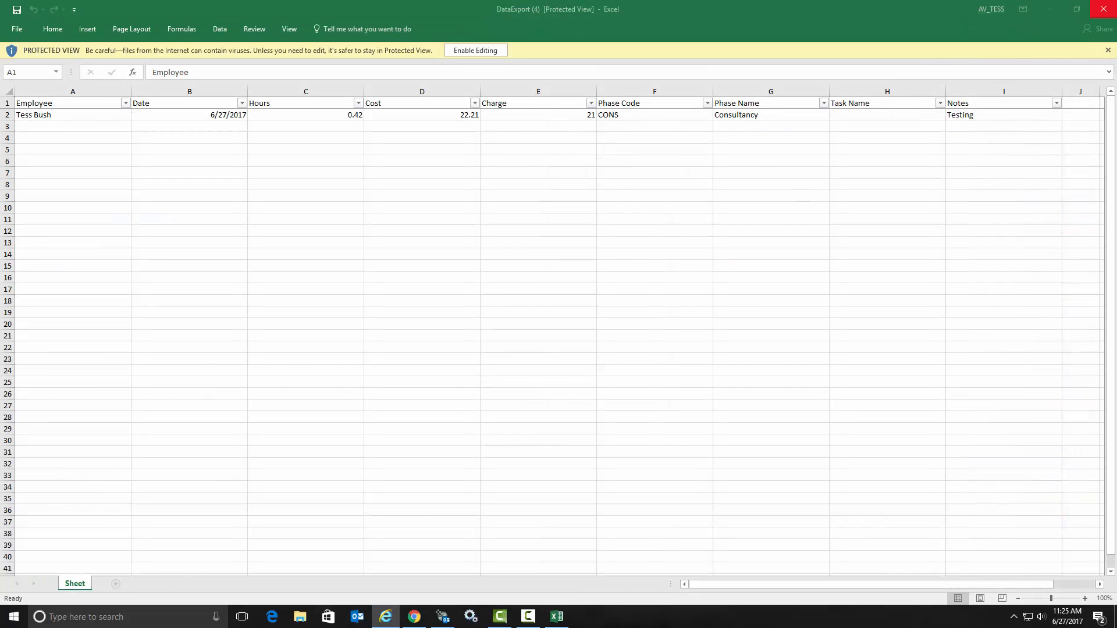
click(1104, 8)
Restart Outlook and open a new email to check the renamed stage field in its project browser, closing the email unsent.
click(358, 616)
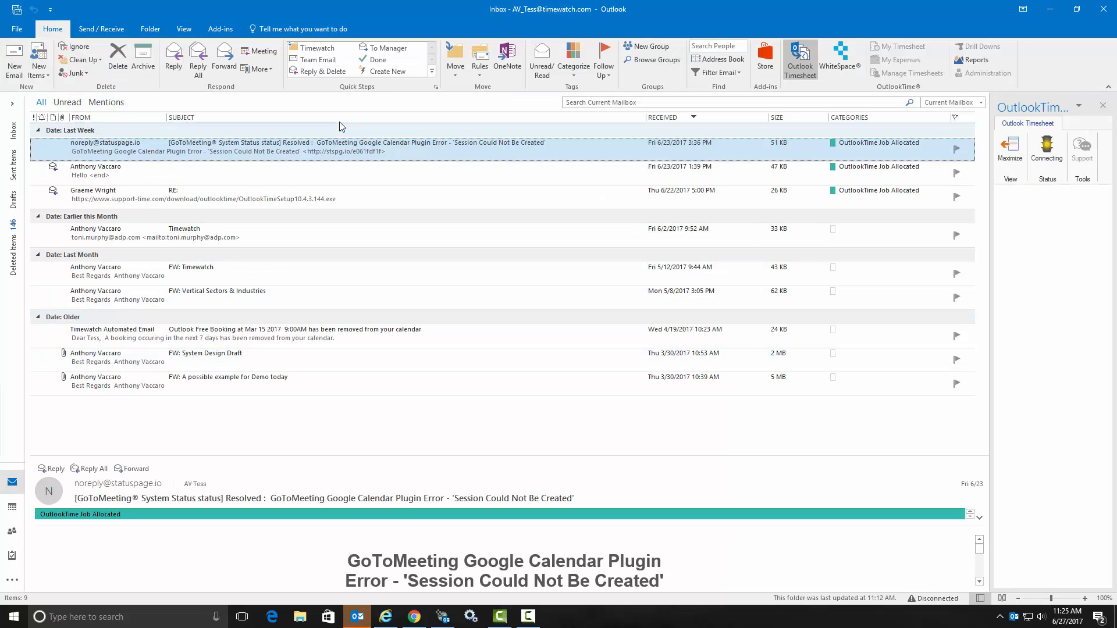
click(14, 61)
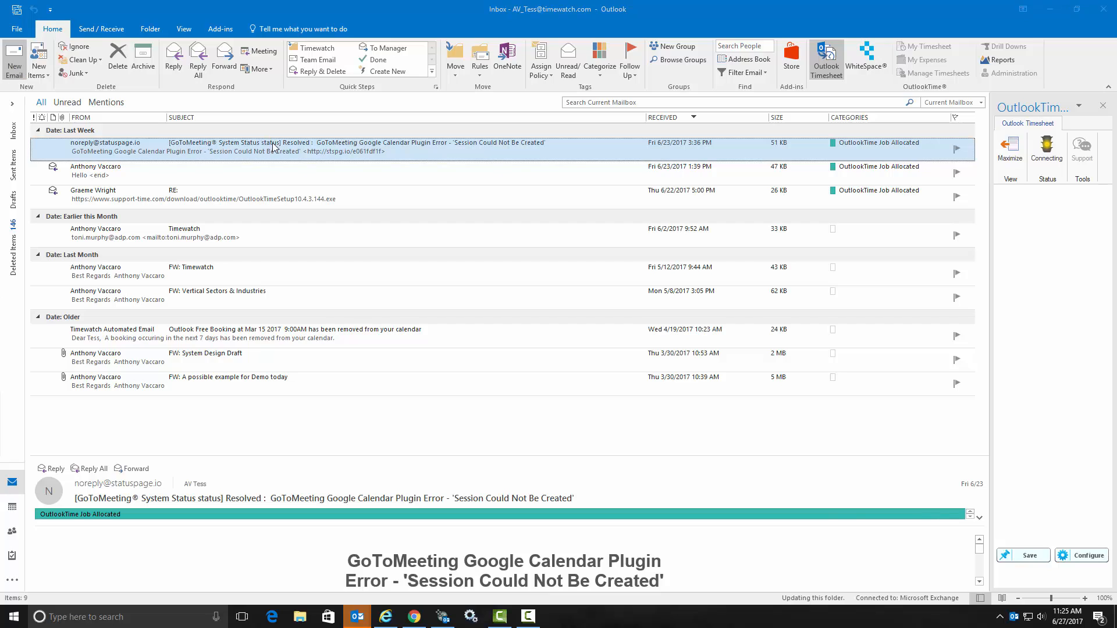
click(1104, 9)
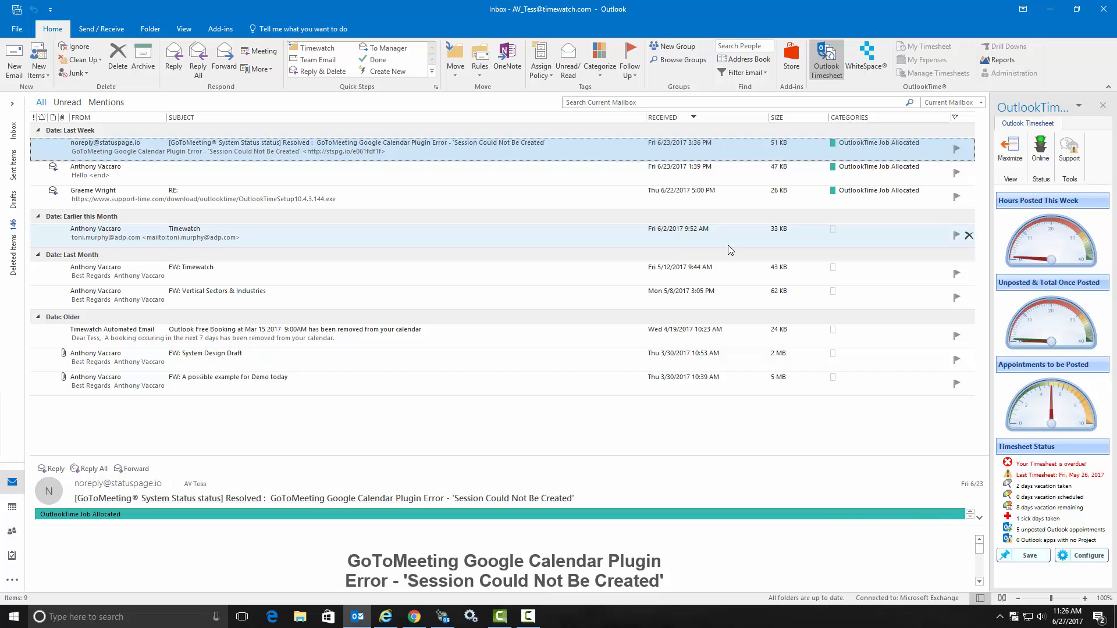
Expand the OutlookTime pane and filter its items to appointments, and after that to emails.
click(1011, 154)
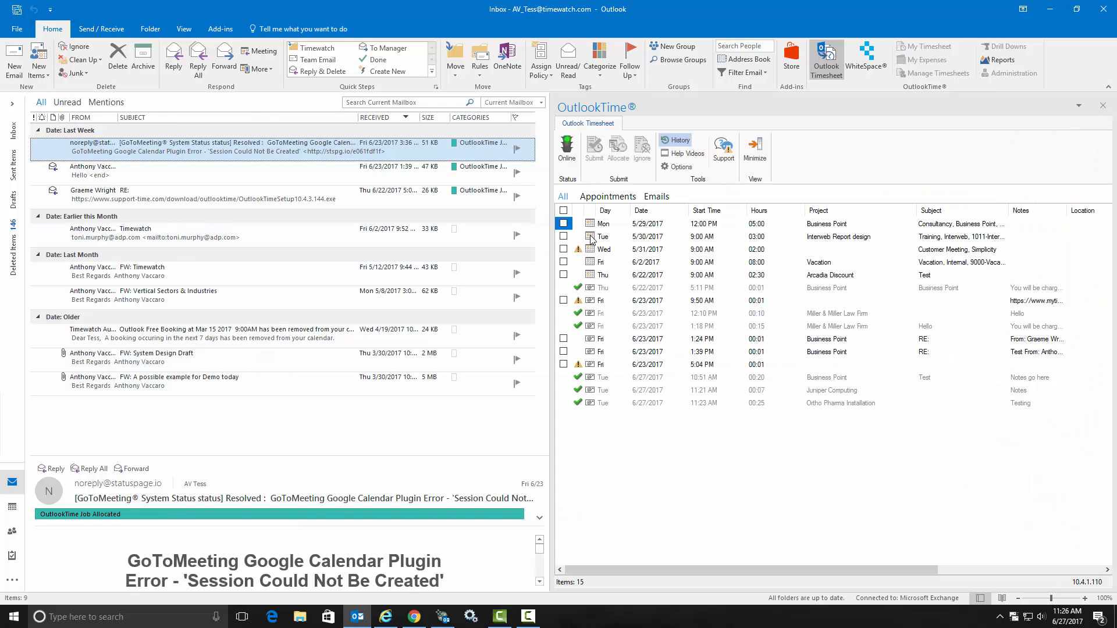
click(605, 197)
click(656, 197)
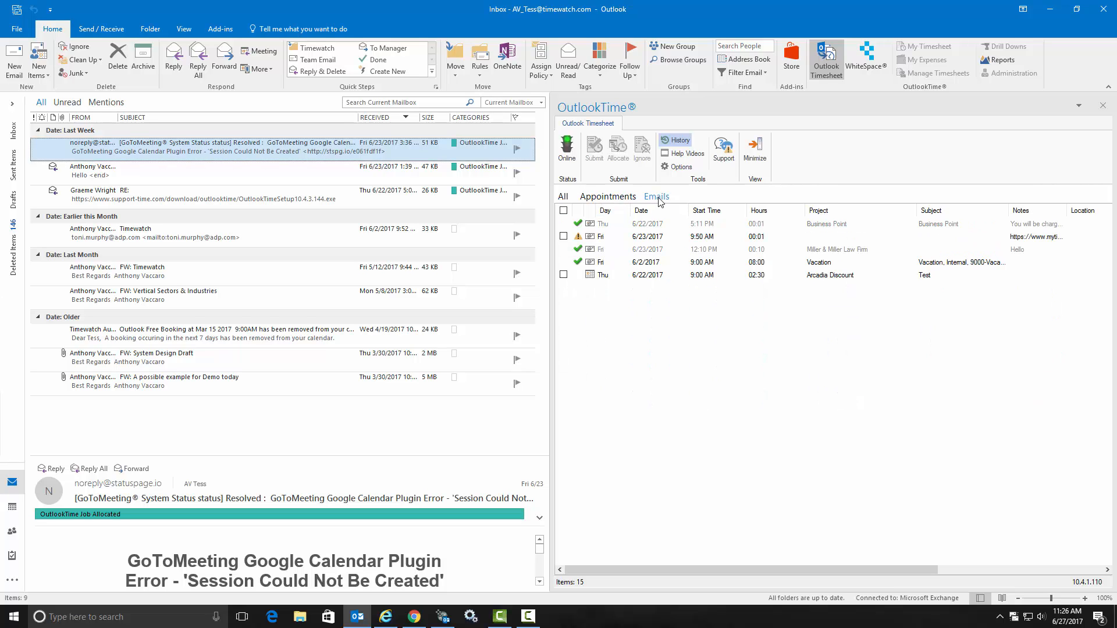